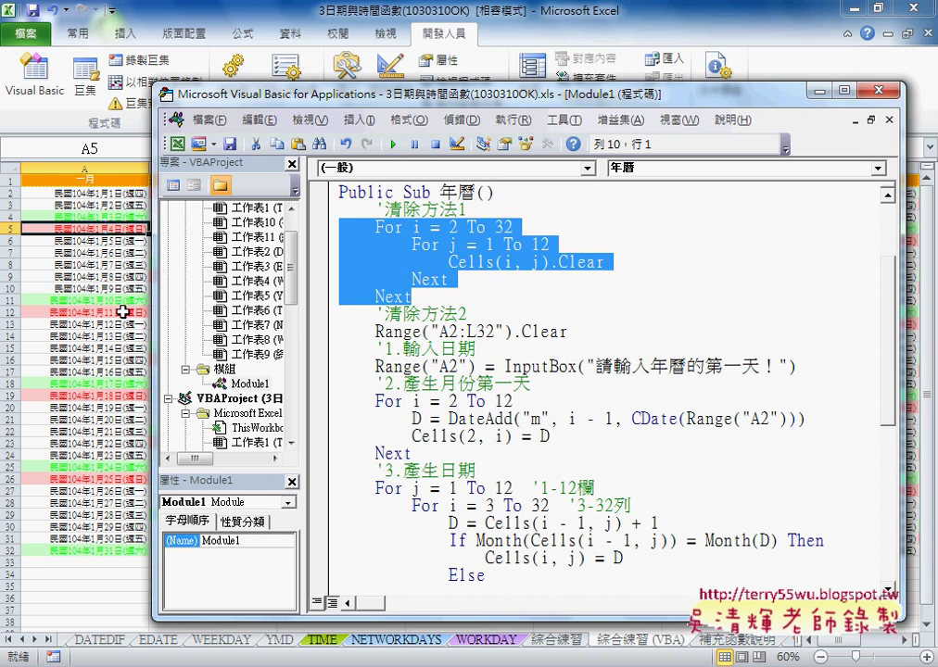
Step into the 年曆 macro with F8, pausing at the first For i = 2 clearing loop.
left_click(468, 262)
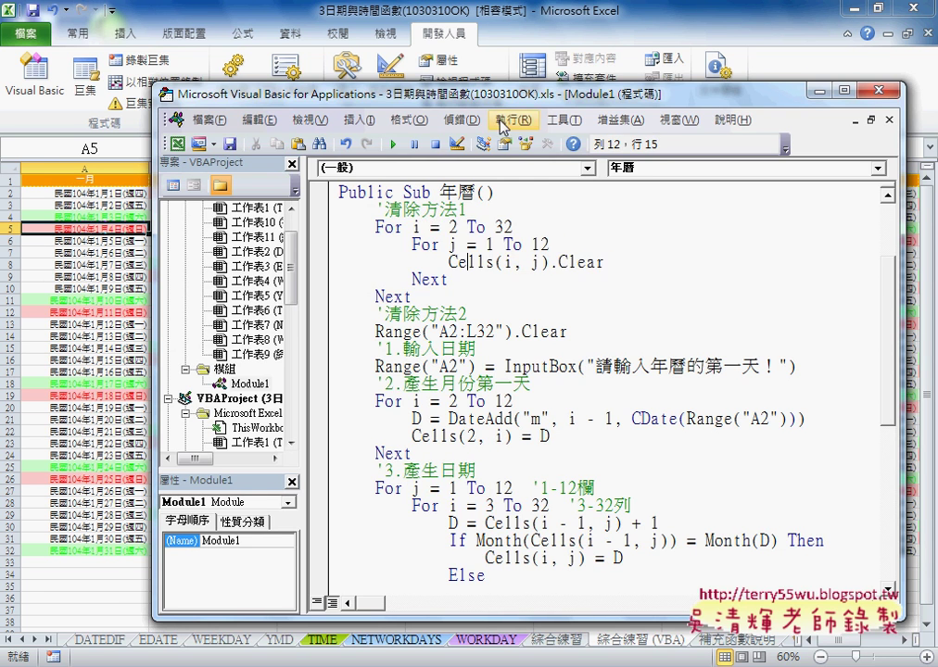
mouse_move(488, 100)
left_mouse_down()
mouse_move(604, 322)
mouse_move(540, 255)
left_mouse_up()
scroll(649, 510, "up", 1)
left_click(498, 433)
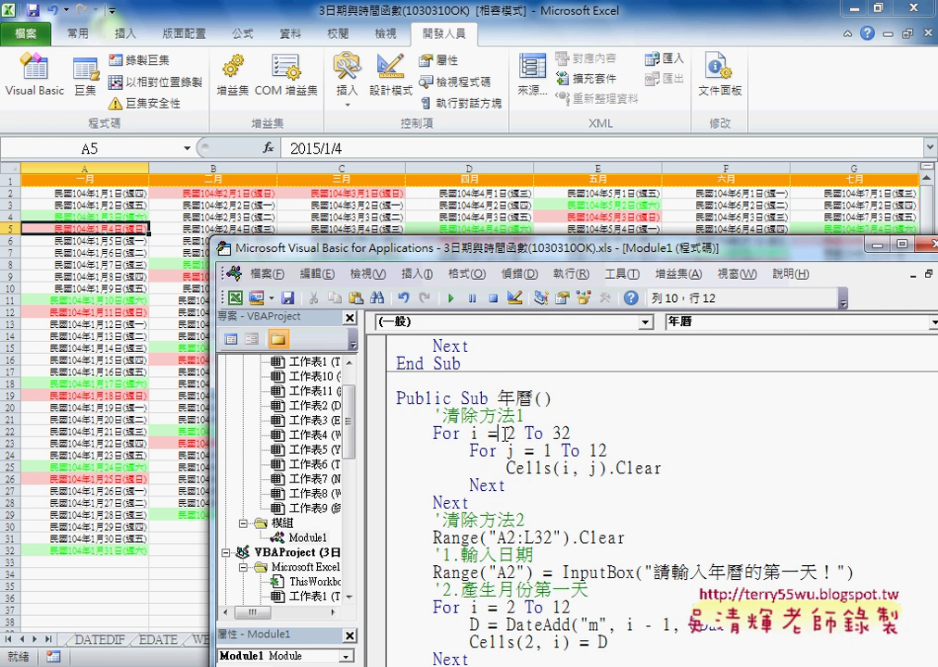
key("F8")
key("F8")
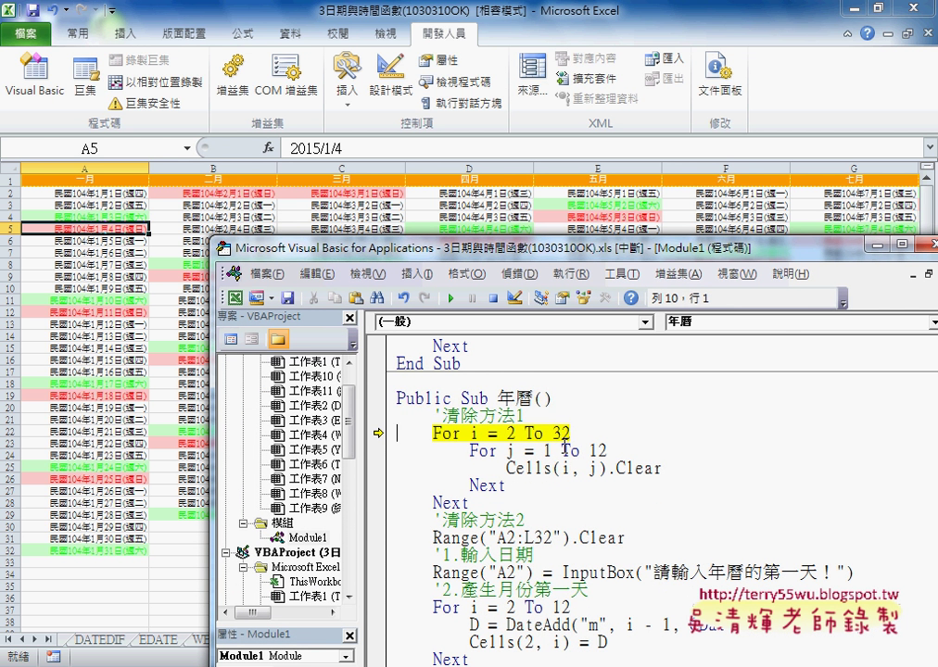
Change Cells(i, j).Clear to Cells(i, j) = "", breakpoint Range("A2:L32").Clear, and continue running.
mouse_move(424, 433)
left_mouse_down()
mouse_move(509, 432)
mouse_move(597, 451)
left_mouse_up()
left_click(486, 432)
left_click_drag(506, 468, 663, 468)
left_click(608, 468)
type("=")
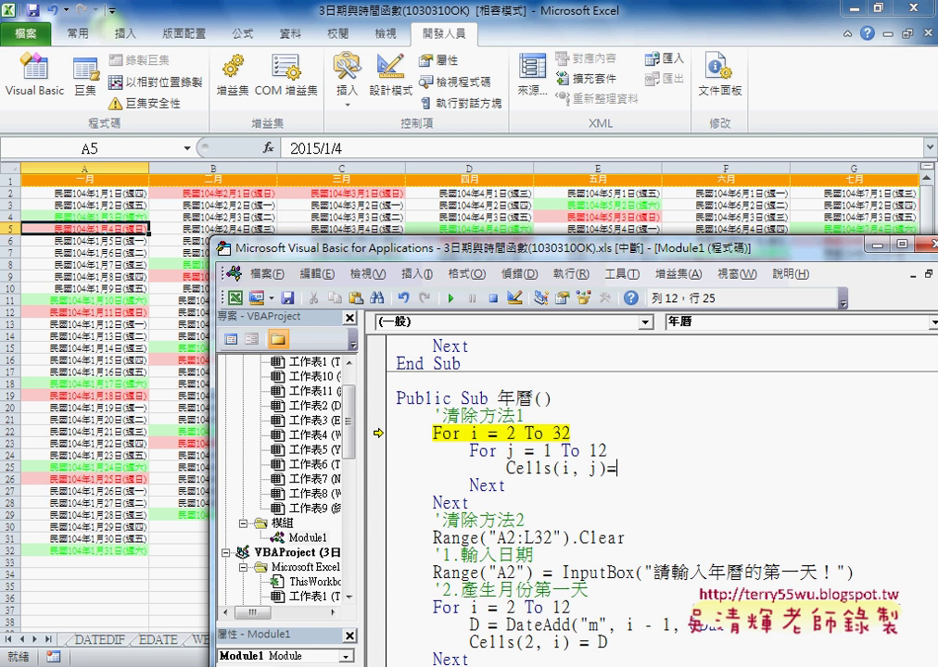
type("\"\"")
left_click_drag(506, 468, 623, 468)
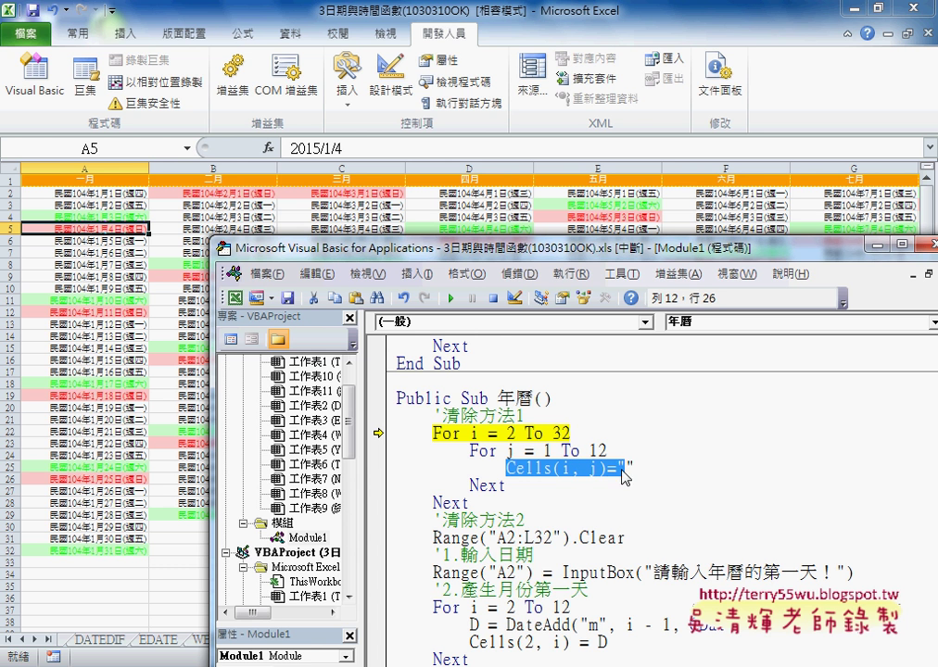
left_click(381, 538)
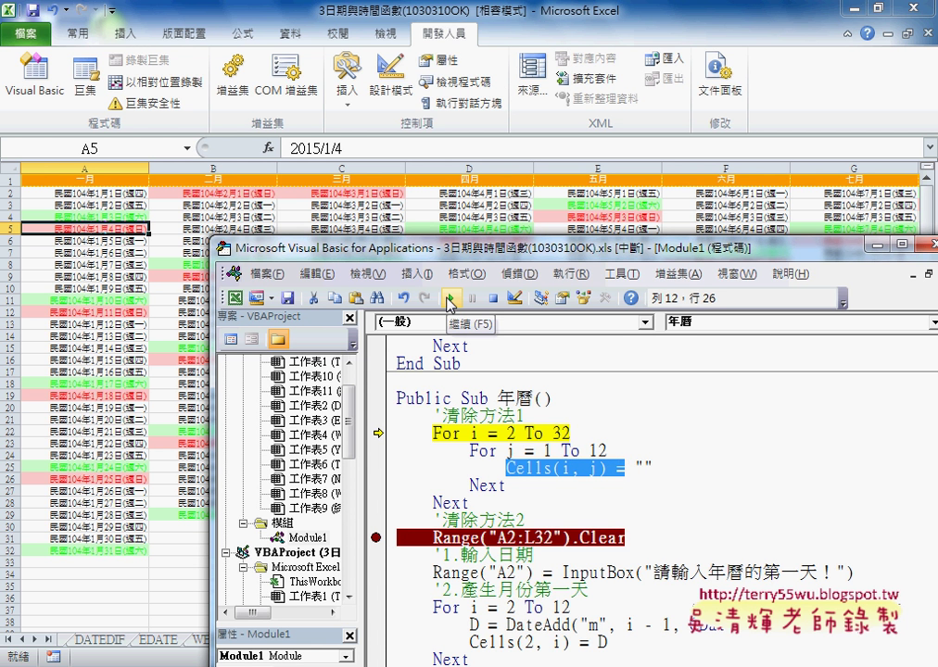
left_click(450, 298)
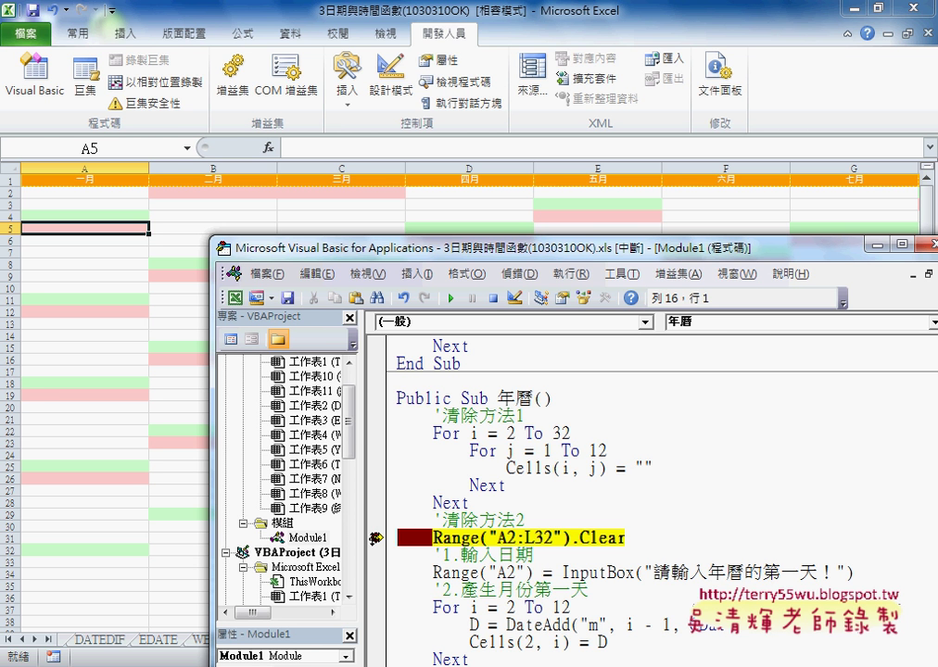
Move execution back to the For i loop and restore Cells(i, j).Clear.
left_click_drag(376, 538, 376, 432)
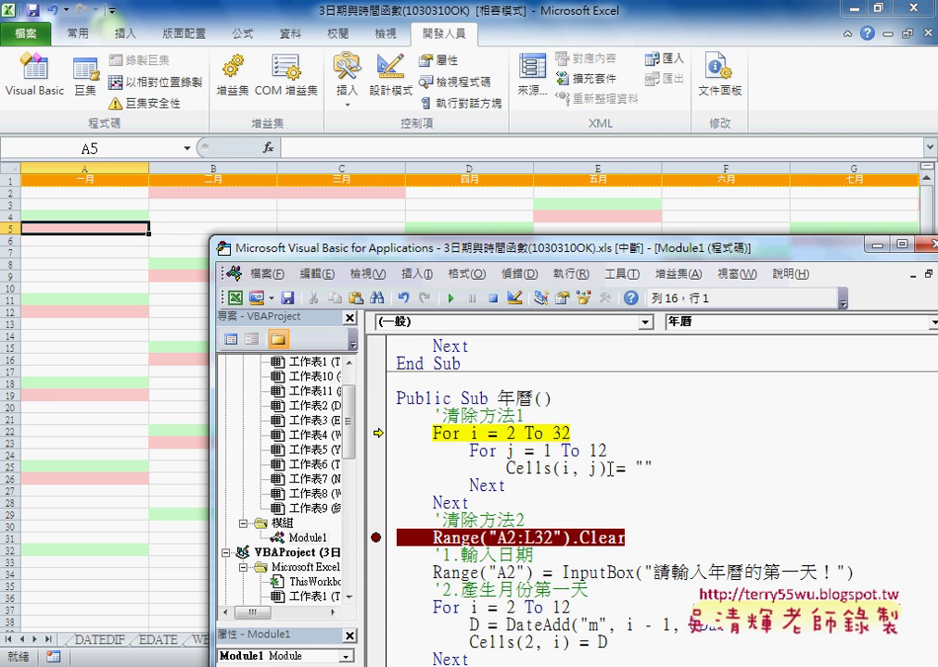
left_click_drag(609, 468, 668, 470)
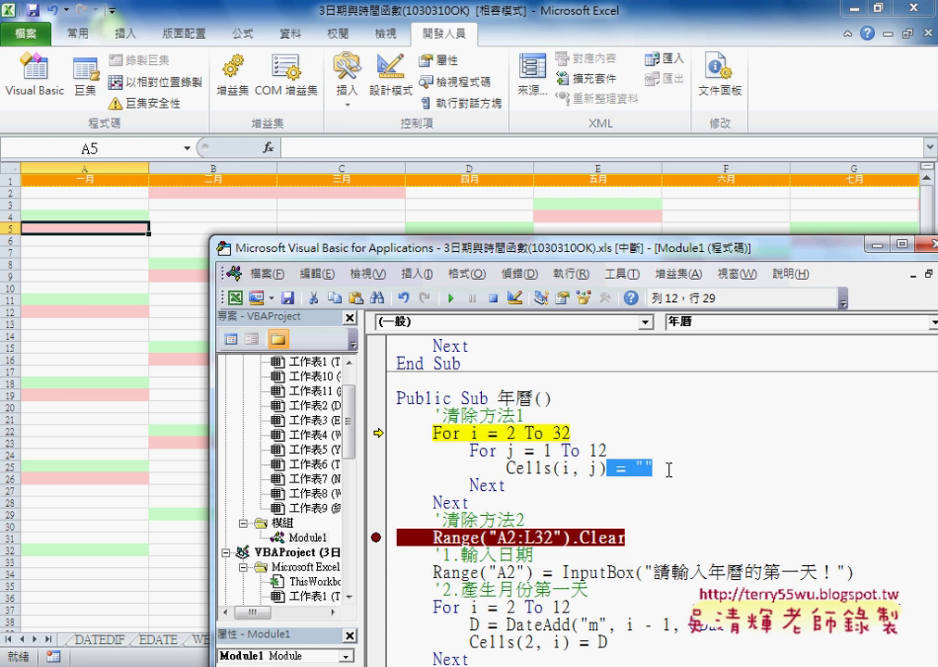
type(".")
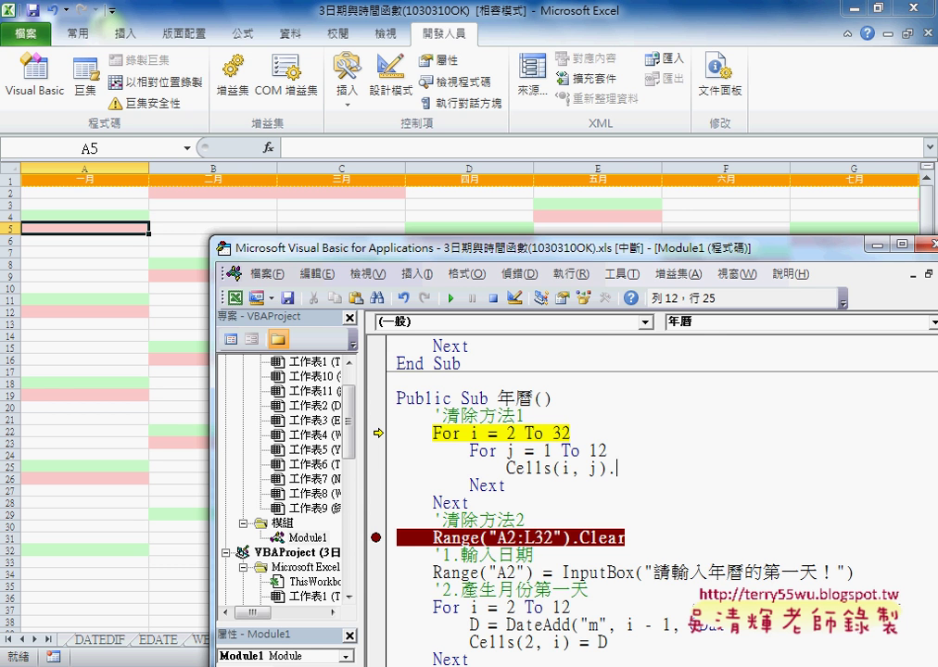
type("cl")
type("ear")
Retype .Clear on the Range("A2:L32") line, accepting Clear from IntelliSense.
left_click_drag(568, 537, 631, 537)
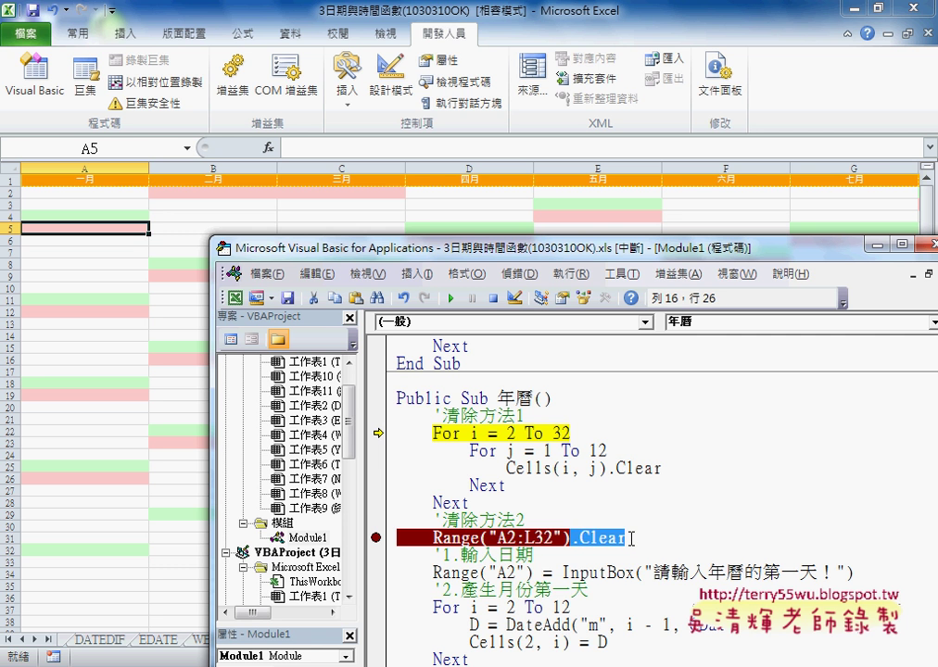
type(".")
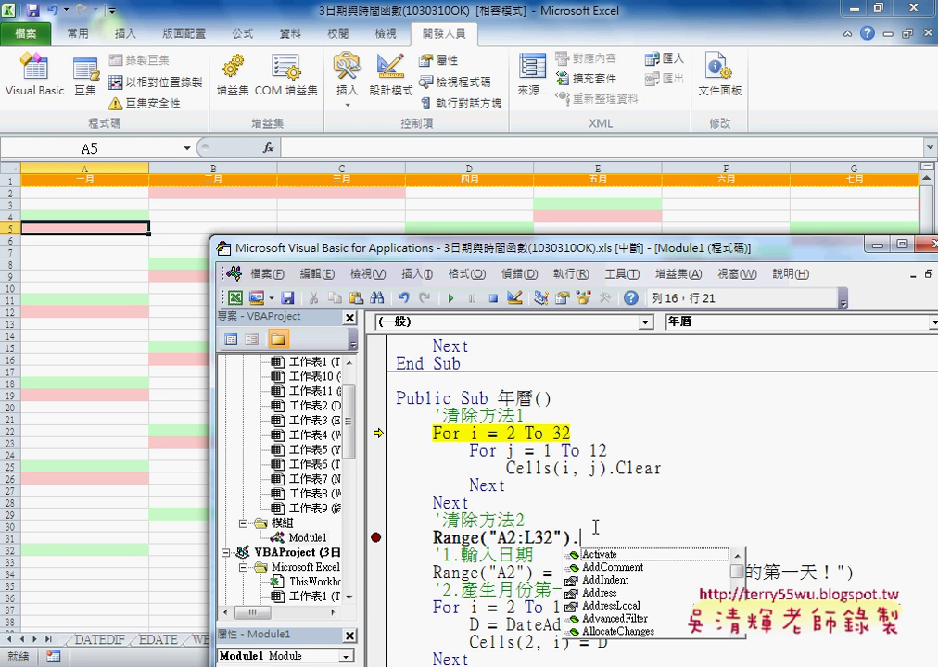
type("c")
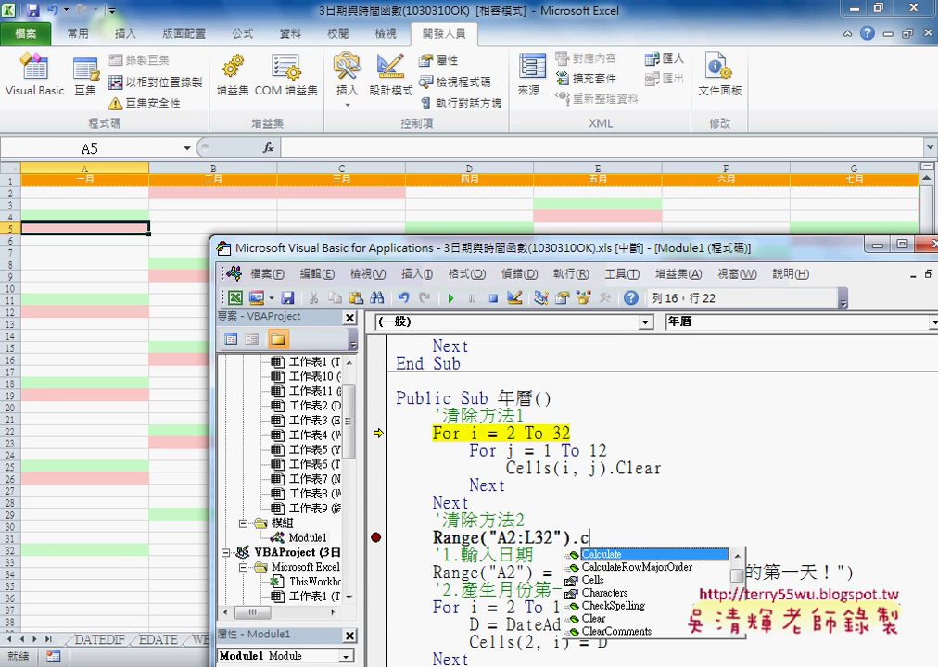
type("l")
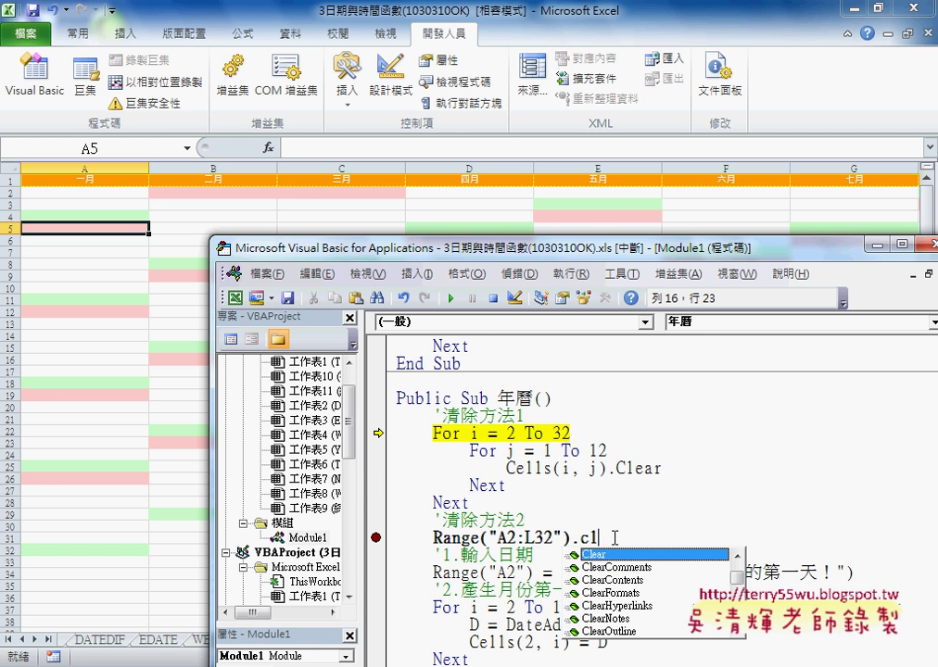
key("Tab")
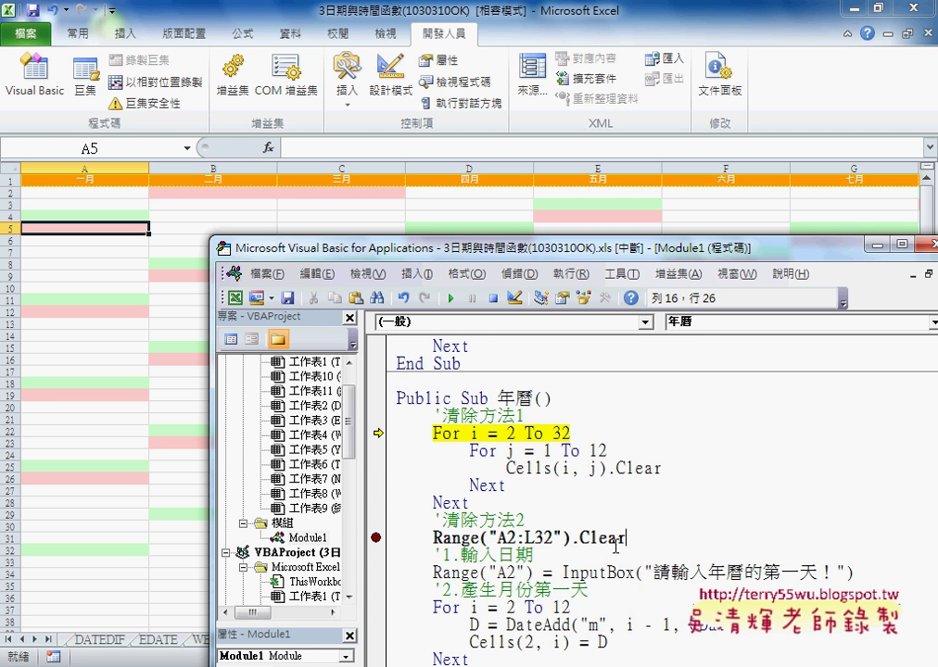
Review the Home tab's Clear dropdown options, then return to the VBA editor with Alt+F11.
left_click(80, 37)
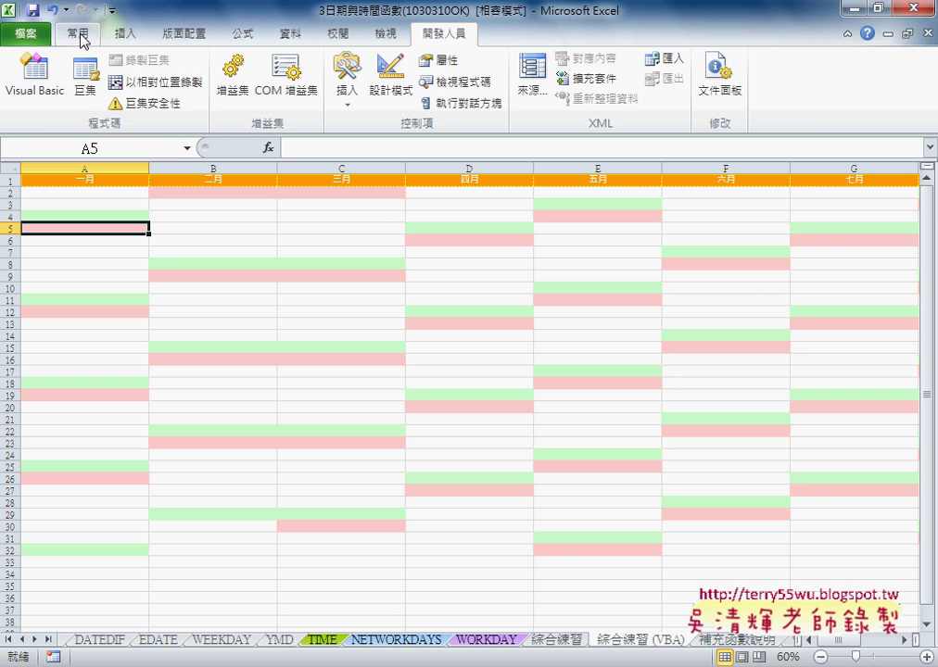
left_click(798, 97)
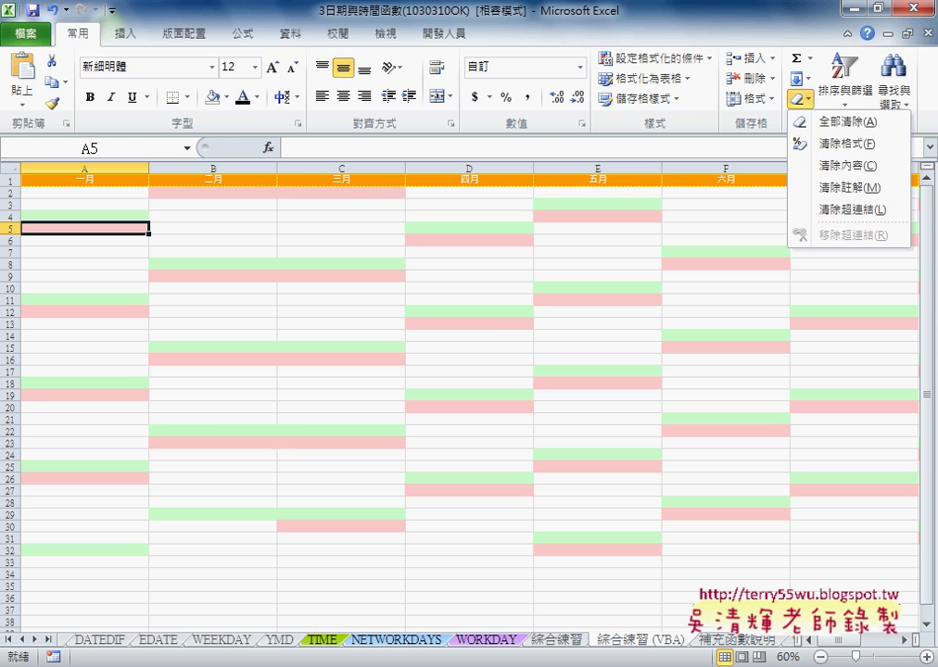
key("Escape")
key("alt+F11")
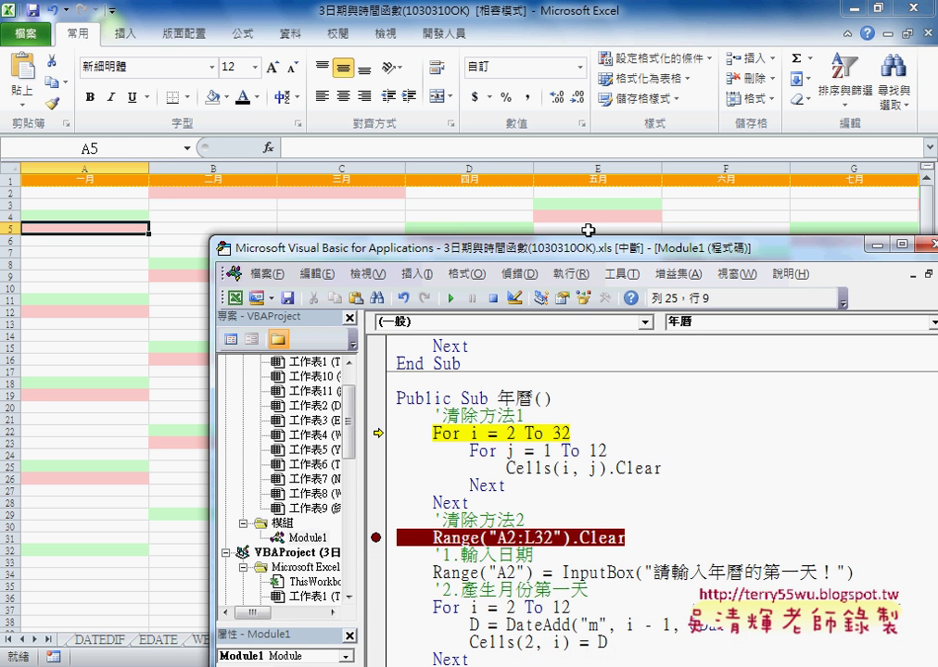
Continue to the breakpoint so the Cells(i, j).Clear loop wipes A2:L32's dates and colours.
left_click_drag(589, 256, 593, 257)
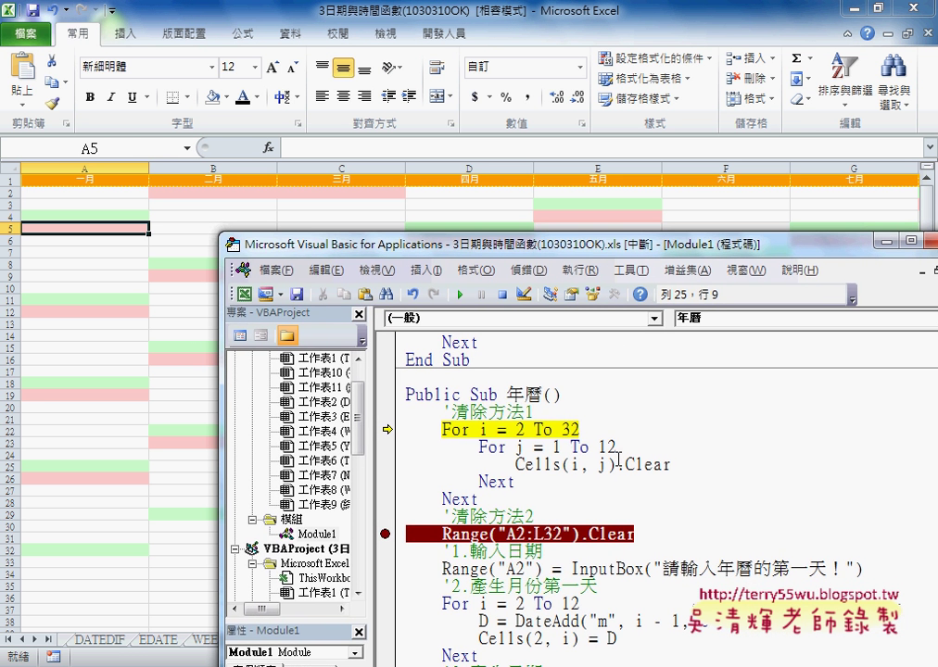
left_click_drag(615, 464, 671, 464)
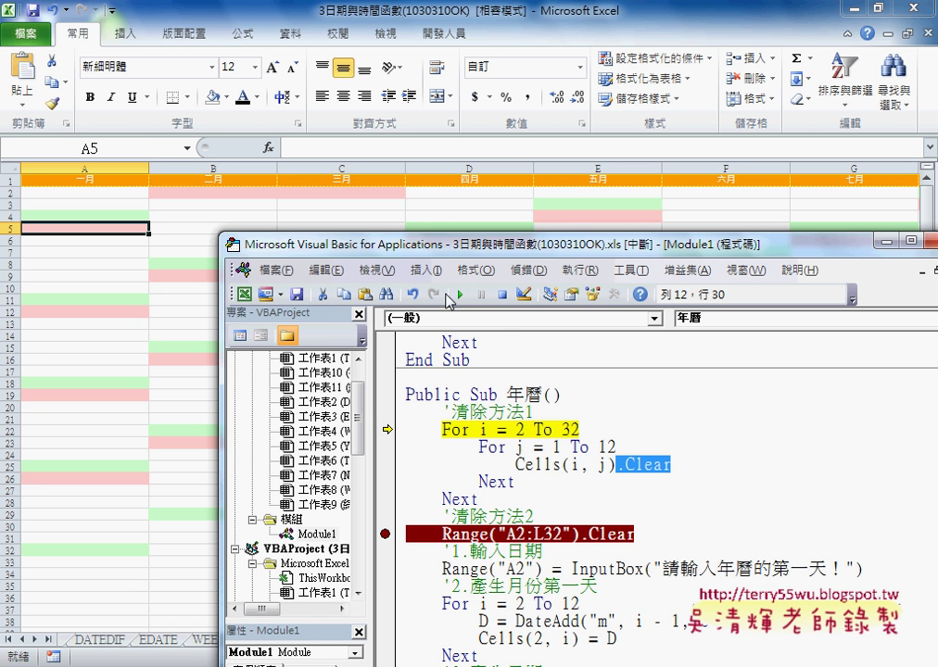
left_click(460, 294)
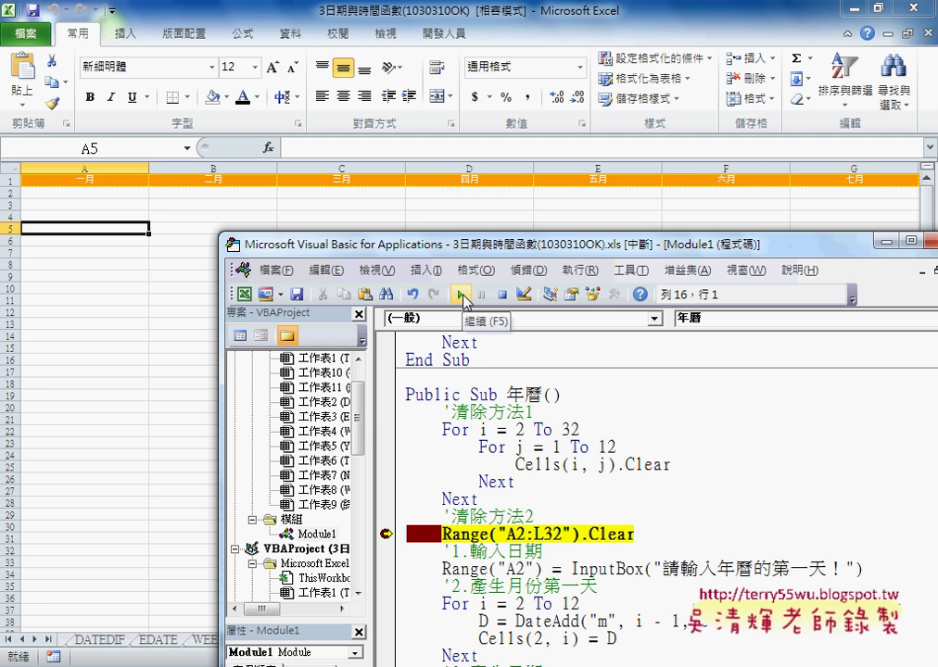
Review the clearing code, then step through Range("A2:L32").Clear and the first-day InputBox line.
left_click_drag(463, 243, 426, 129)
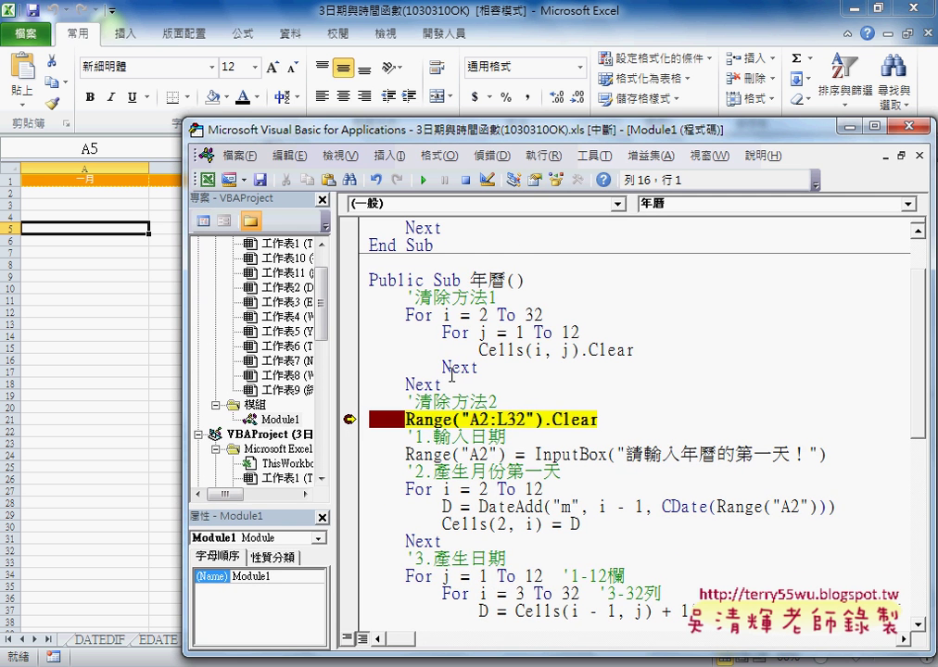
left_click_drag(443, 383, 365, 320)
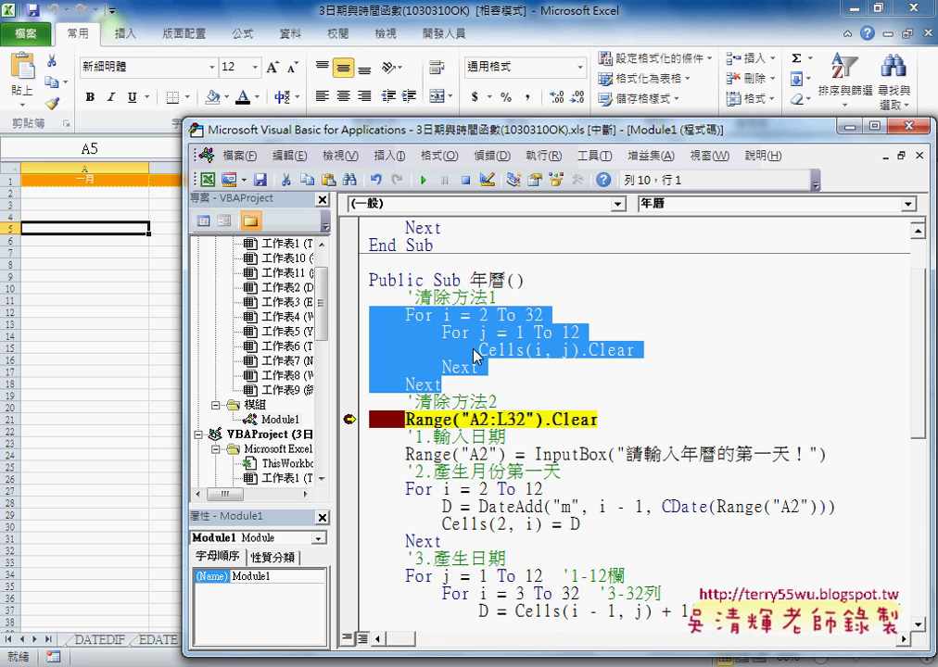
left_click_drag(478, 350, 579, 350)
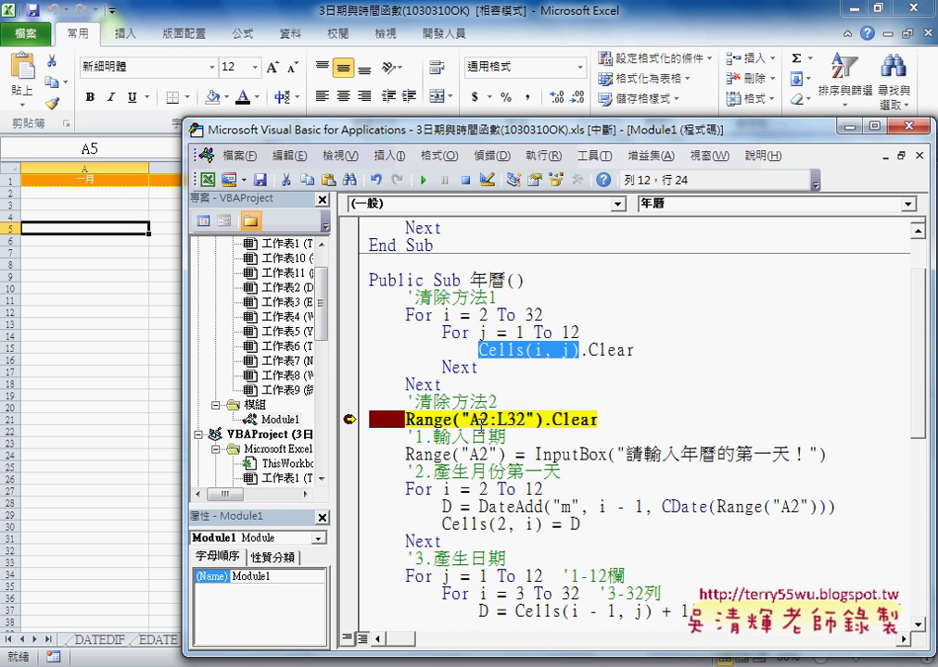
left_click_drag(468, 420, 606, 421)
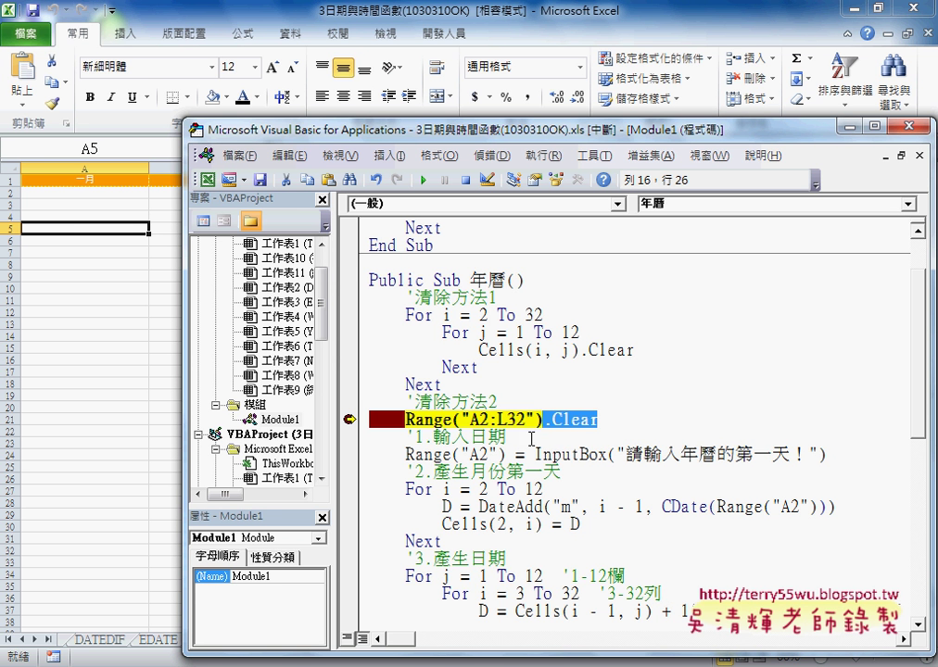
left_click_drag(459, 420, 520, 422)
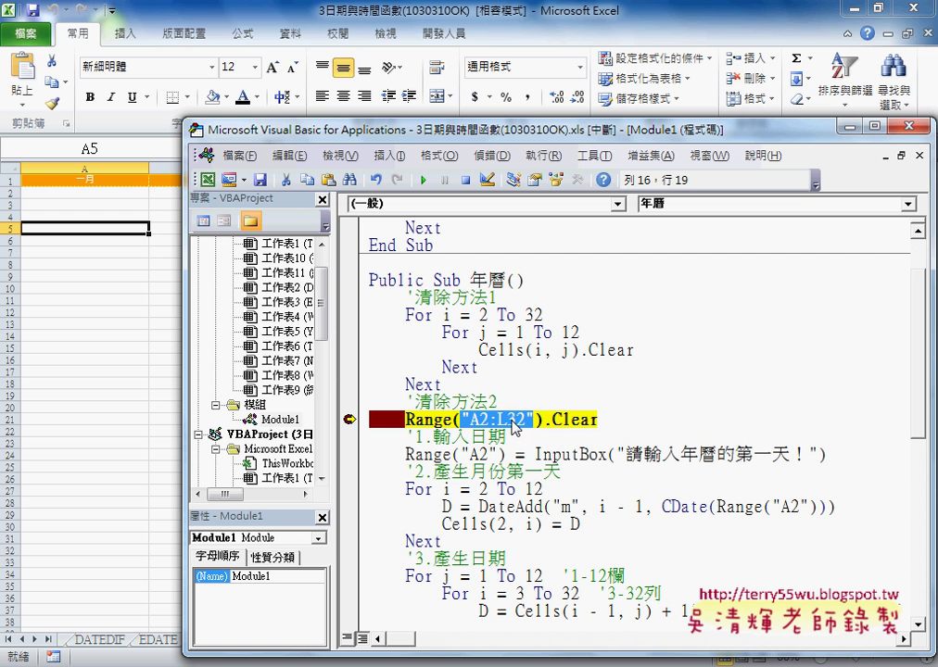
left_click_drag(406, 420, 603, 421)
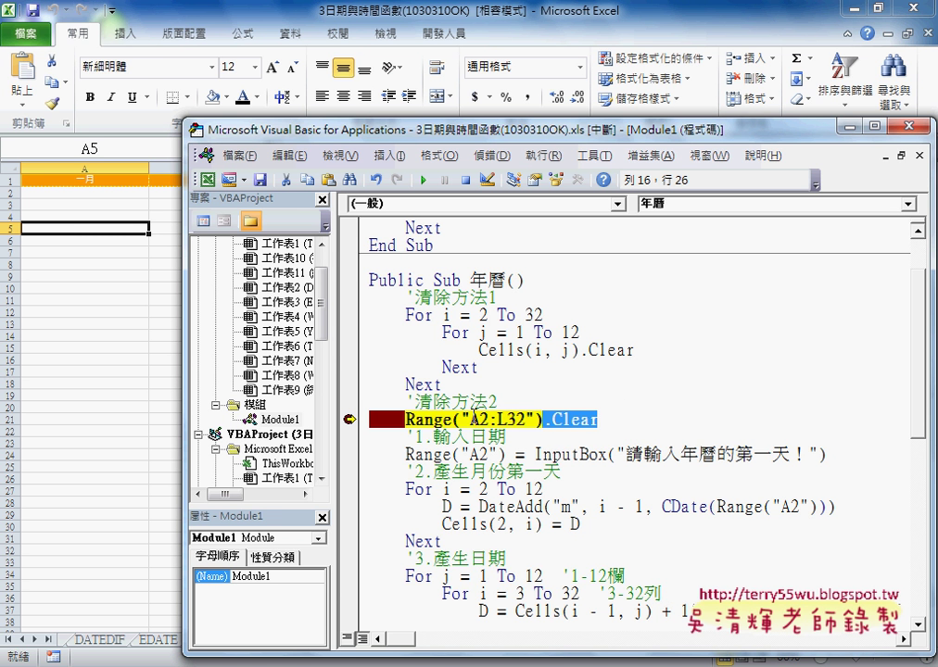
key("F8")
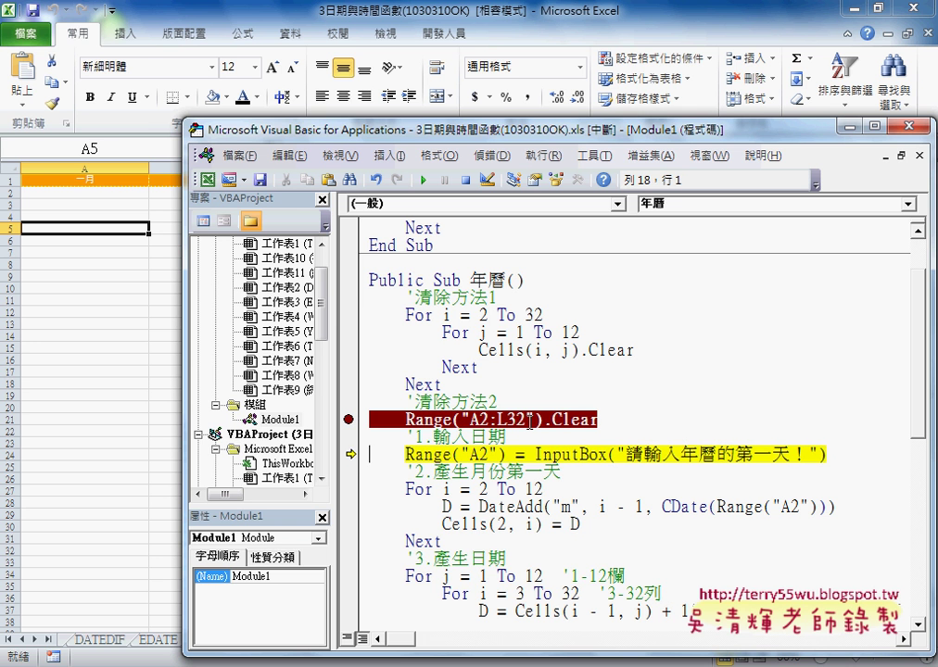
key("F8")
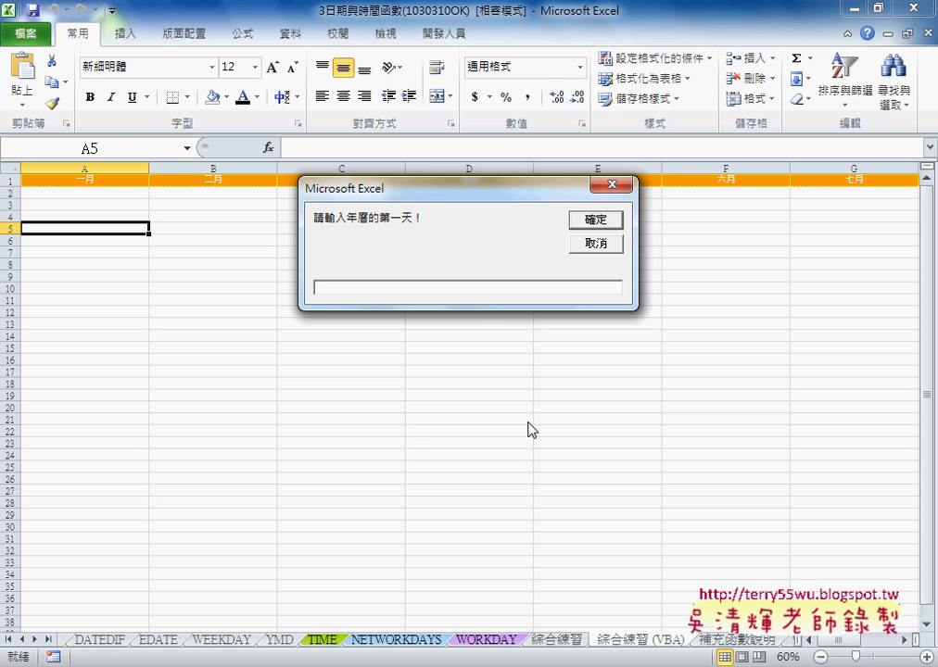
Enter 2016/1/1 as the calendar's first day at the prompt.
type("2016/1/1")
left_click(596, 219)
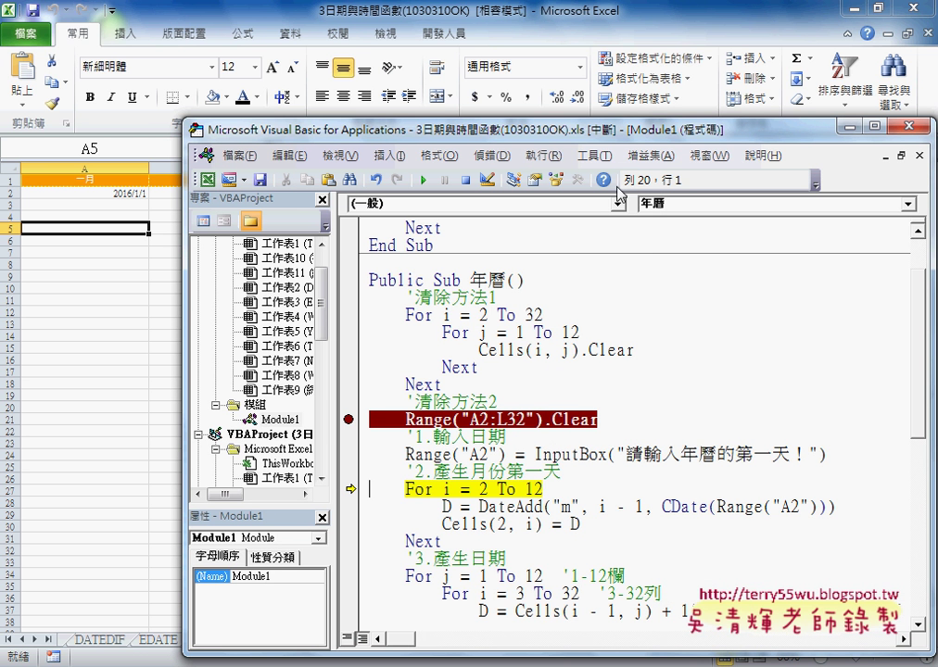
mouse_move(581, 134)
left_mouse_down()
mouse_move(552, 127)
mouse_move(512, 248)
left_mouse_up()
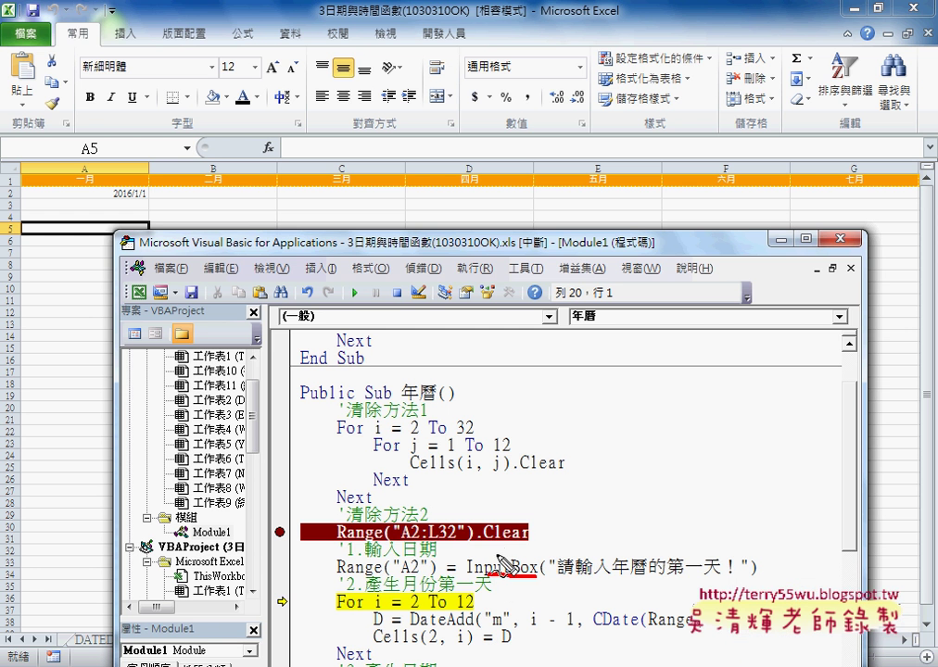
Reposition the editor window to show more of the paused macro code.
left_click_drag(467, 542, 389, 569)
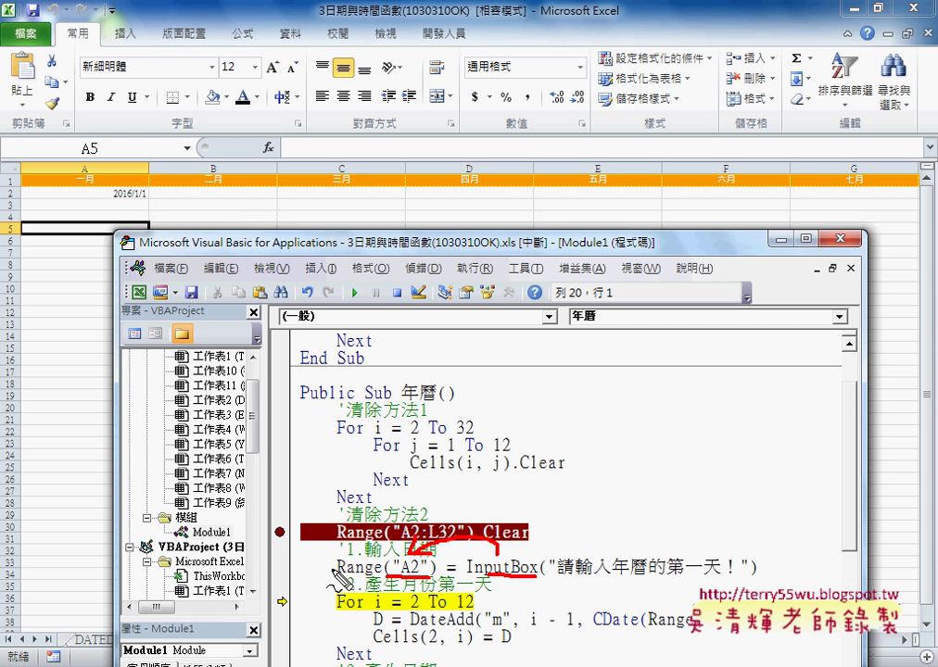
mouse_move(109, 183)
left_mouse_down()
mouse_move(258, 196)
mouse_move(241, 203)
left_mouse_up()
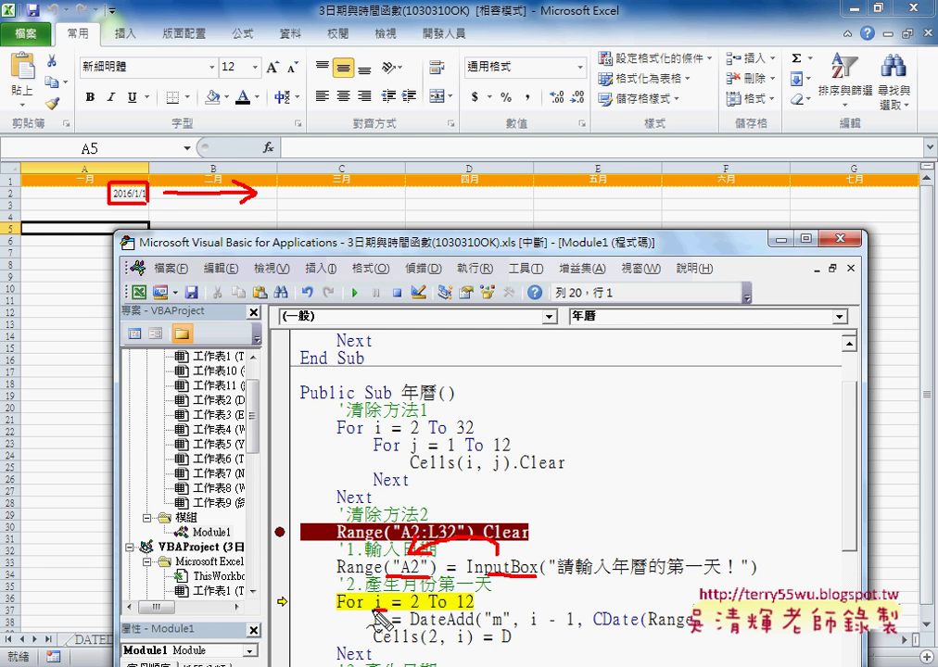
mouse_move(380, 592)
left_mouse_down()
mouse_move(377, 611)
mouse_move(374, 594)
left_mouse_up()
left_click_drag(222, 138, 244, 155)
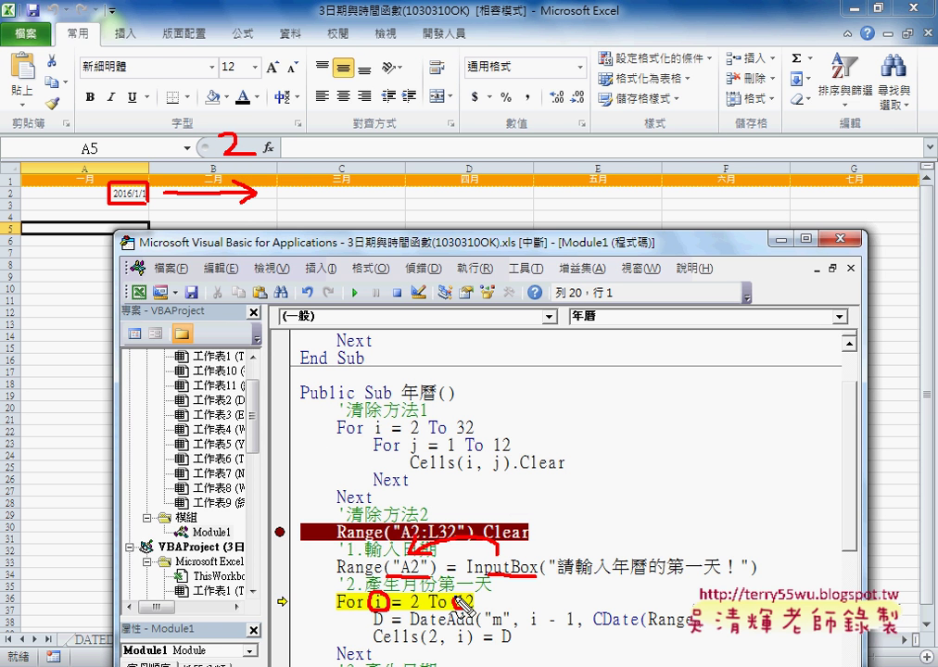
left_click_drag(467, 593, 473, 607)
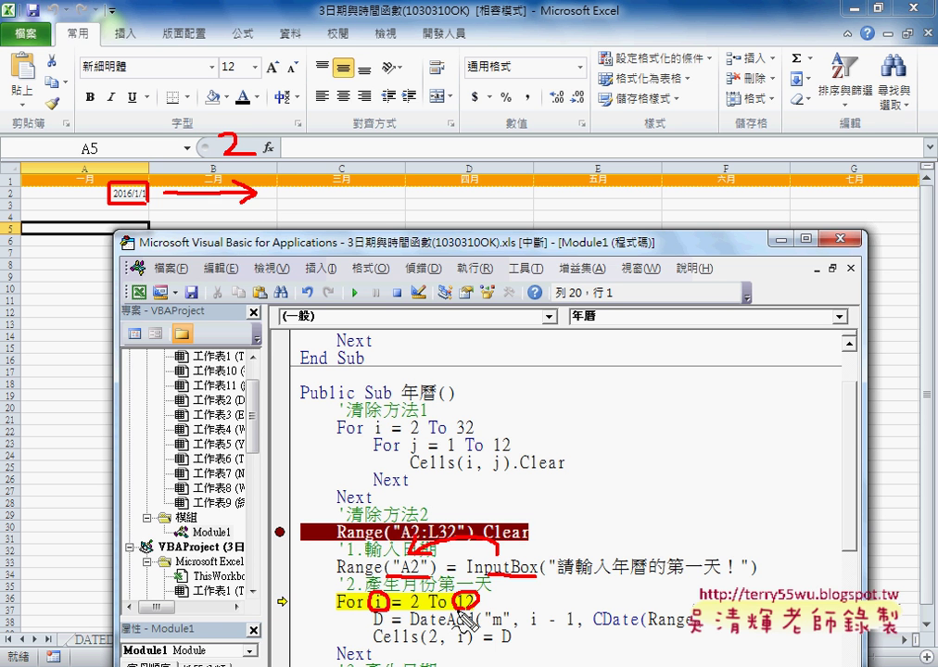
key("Escape")
left_click_drag(524, 243, 514, 148)
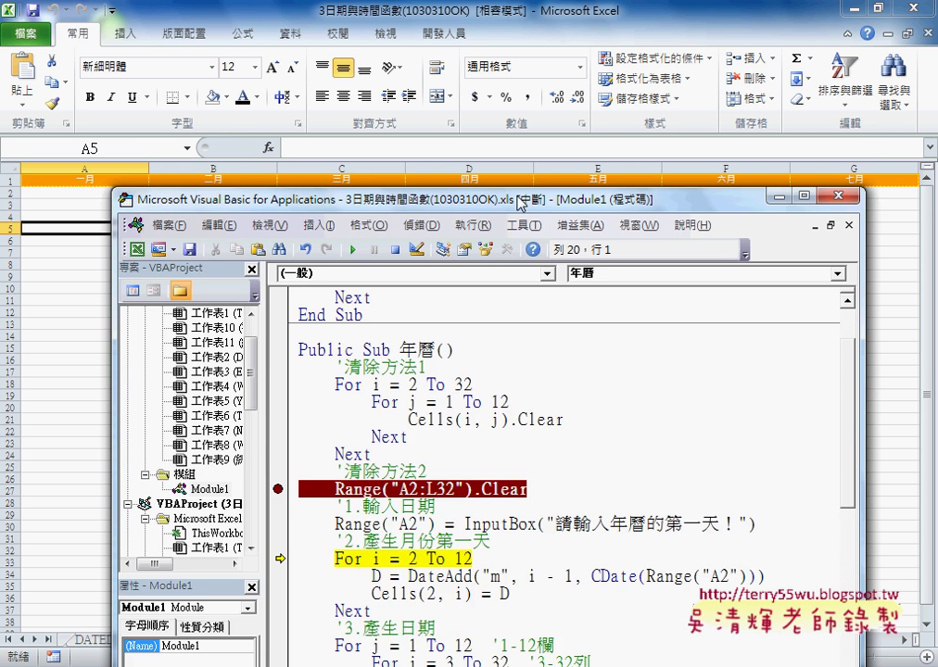
left_click_drag(400, 525, 465, 524)
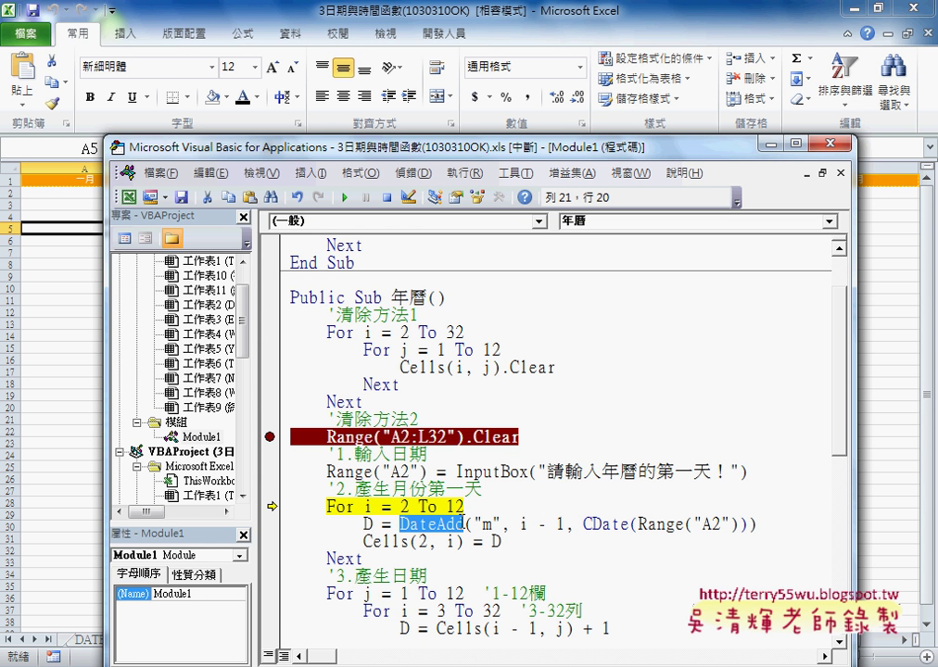
left_click(439, 524)
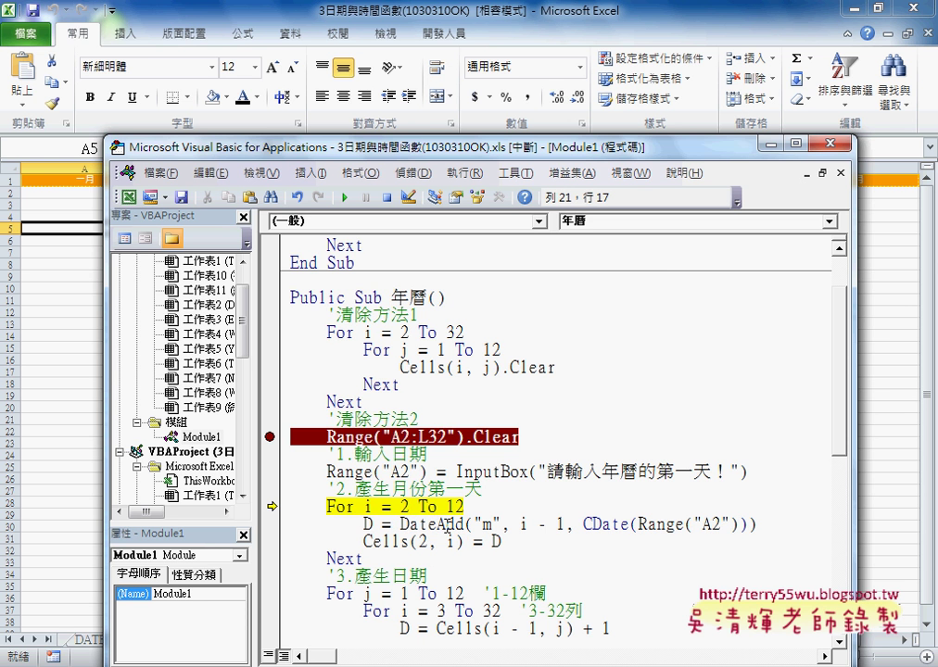
key("F1")
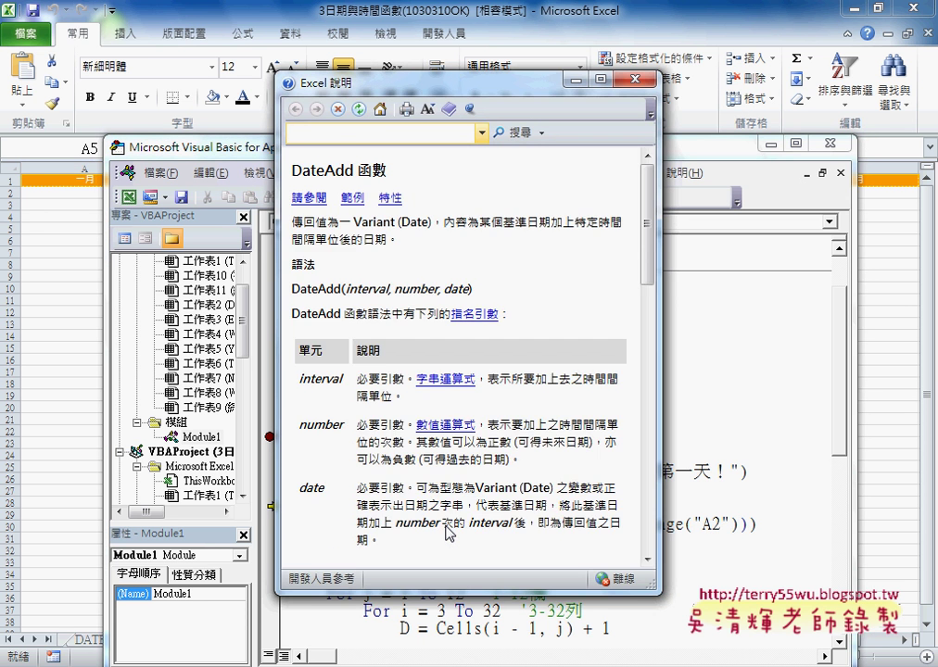
left_click(419, 171)
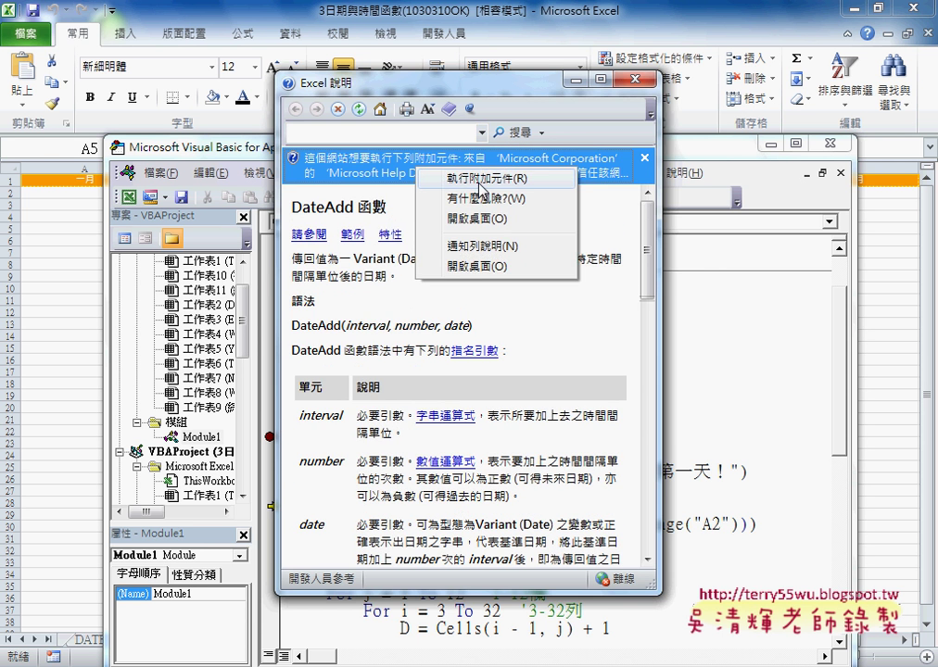
left_click(491, 181)
left_click(540, 354)
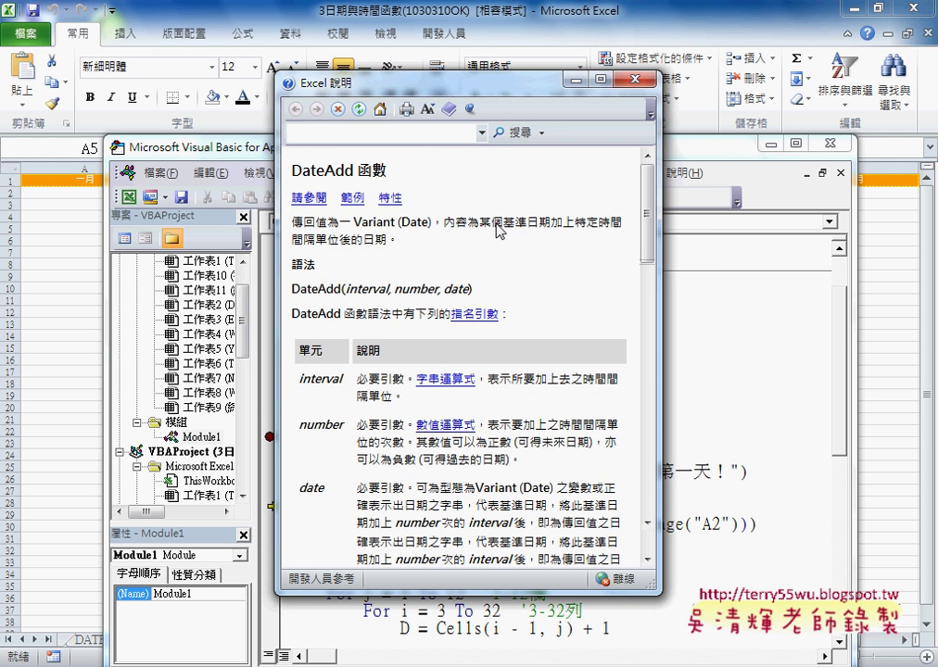
left_click(310, 198)
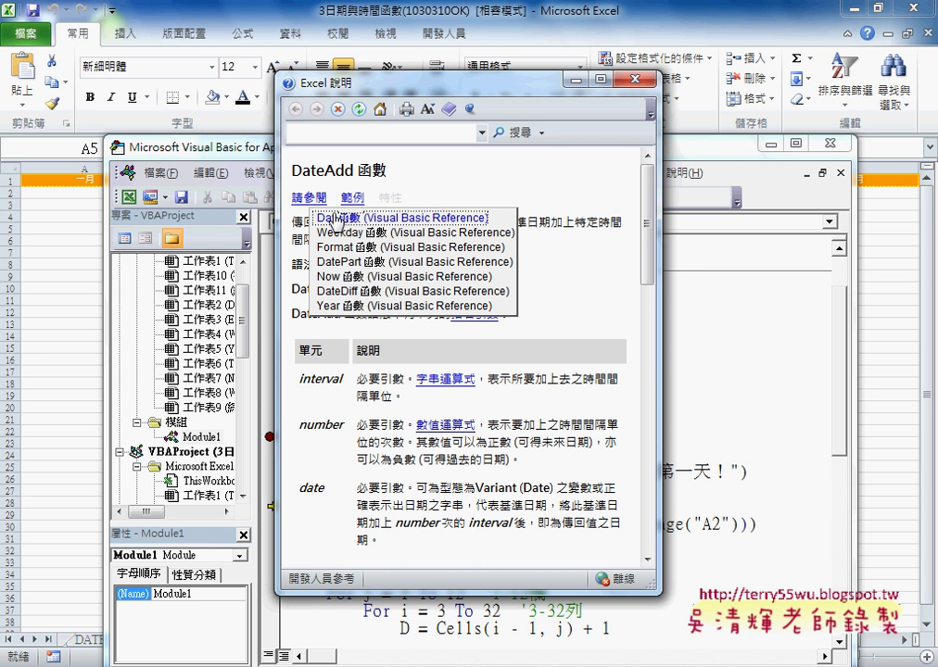
left_click(470, 177)
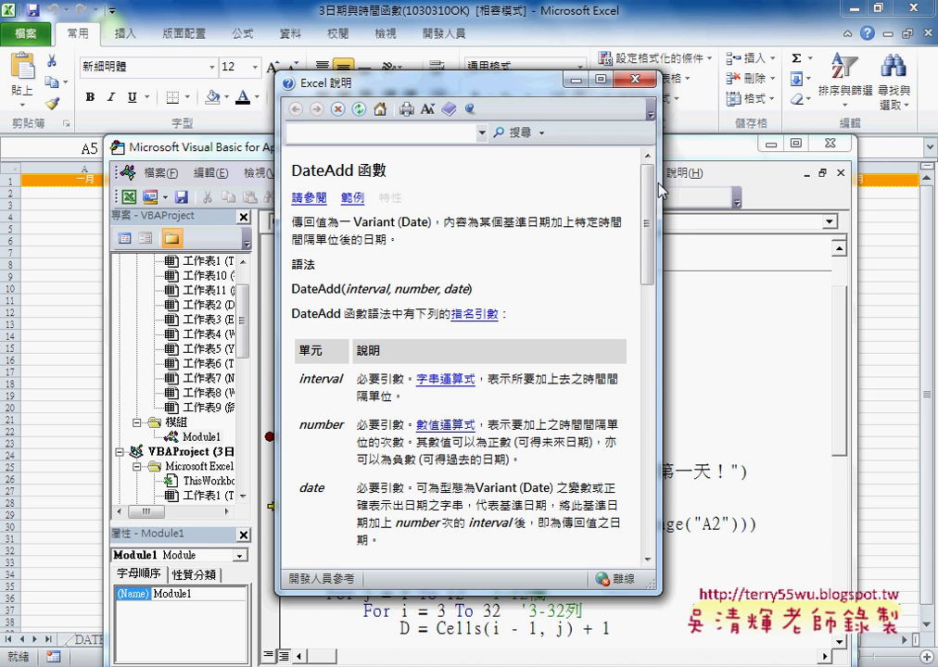
Close the DateAdd help and inspect the "m", i - 1 and Range("A2") arguments' data tips.
left_click(644, 81)
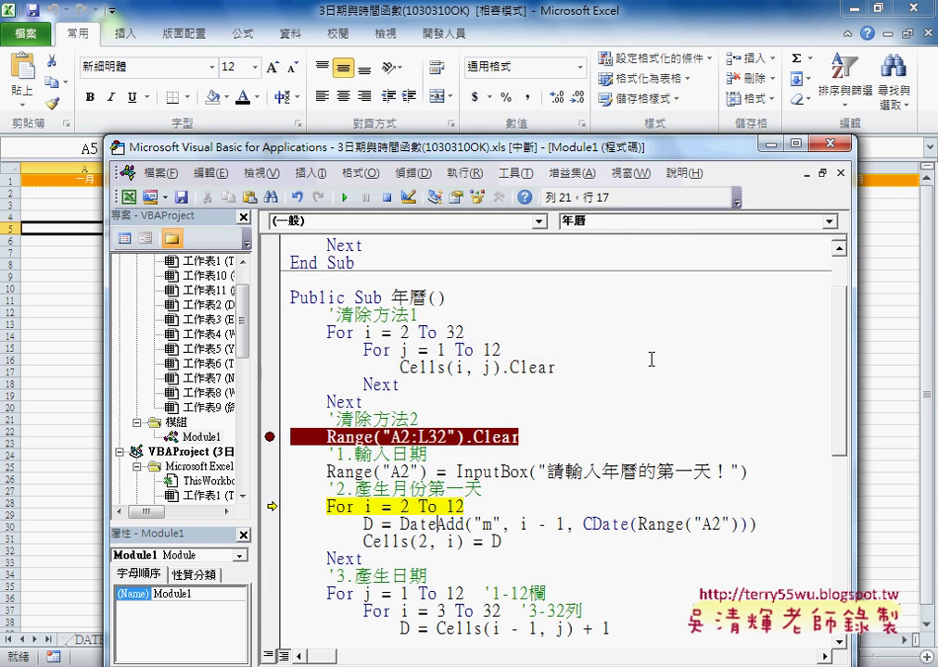
left_click(481, 525)
left_click_drag(473, 524, 501, 524)
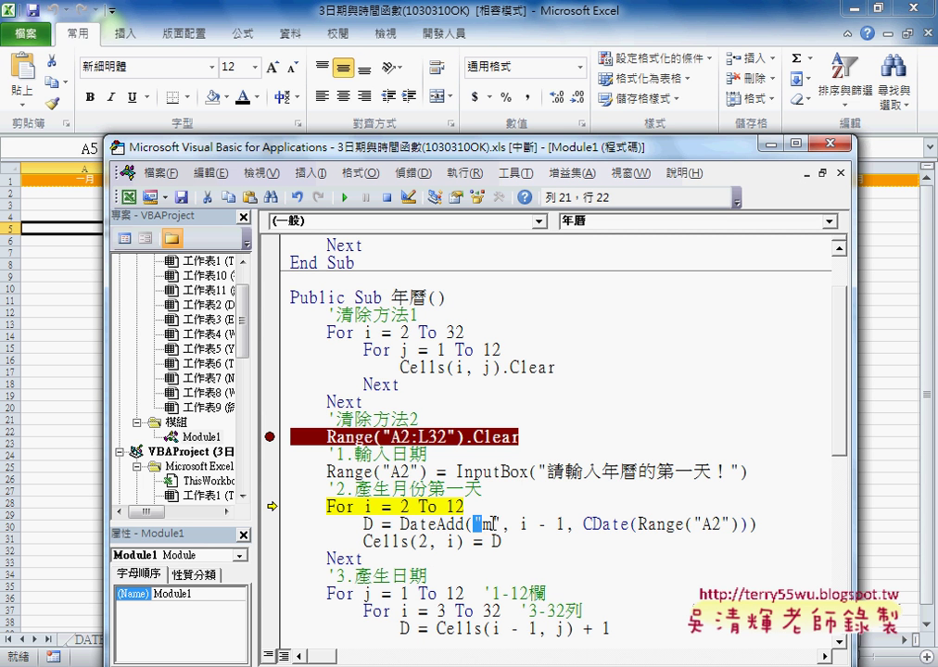
mouse_move(494, 530)
mouse_move(525, 525)
left_click_drag(516, 523, 567, 525)
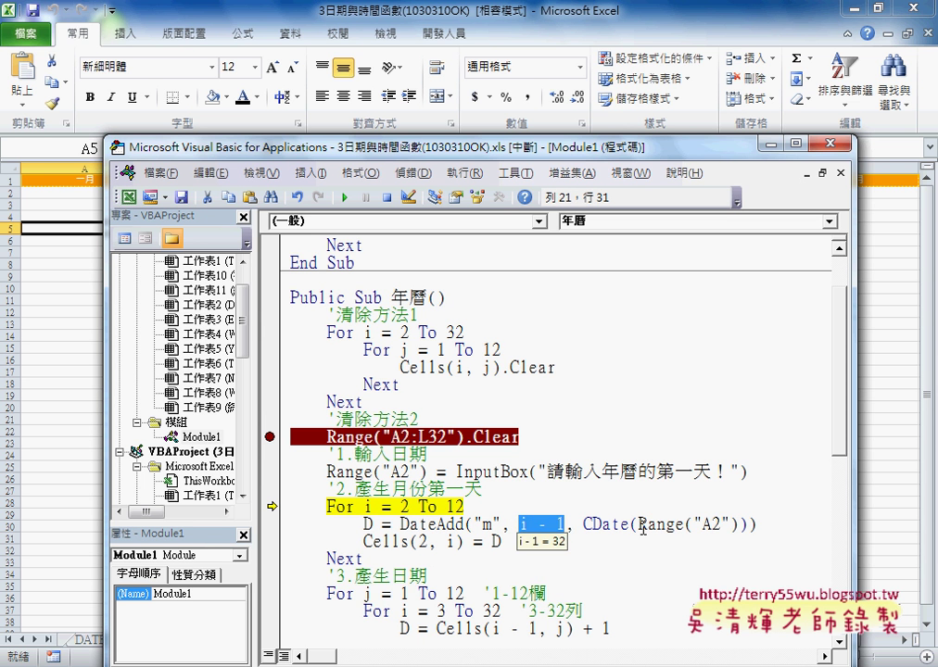
left_click_drag(637, 525, 741, 526)
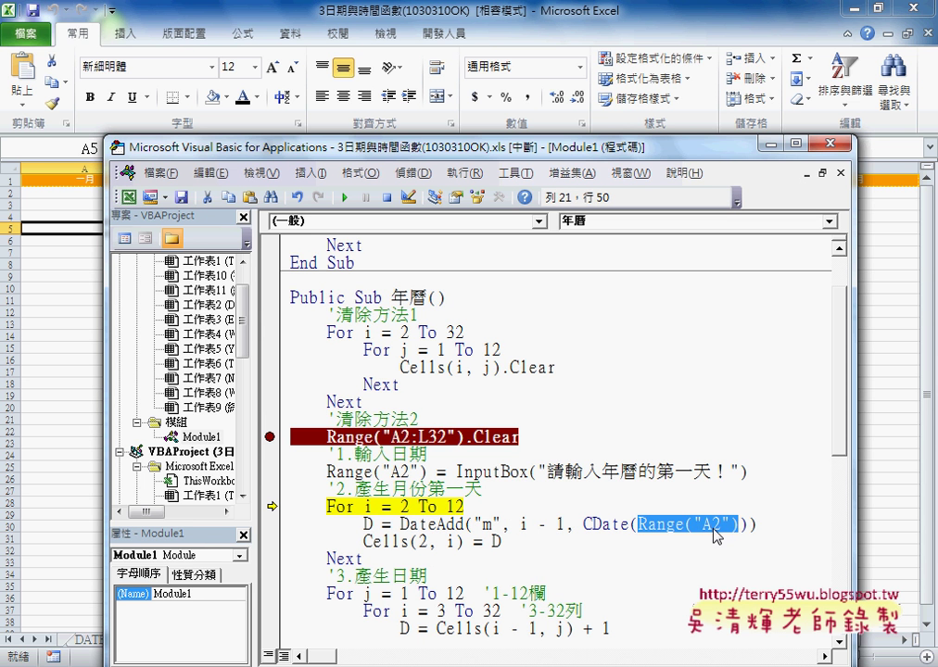
Confirm CDate(Range("A2")) shows 2016/1/1, then open F1 help on CDate.
left_click_drag(584, 524, 629, 525)
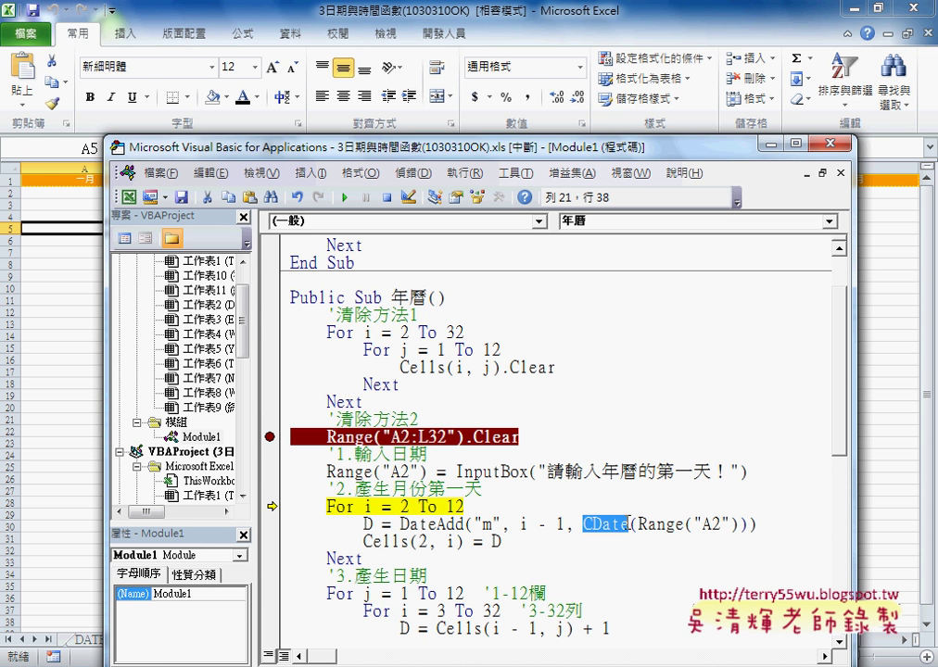
left_click(600, 525)
mouse_move(600, 525)
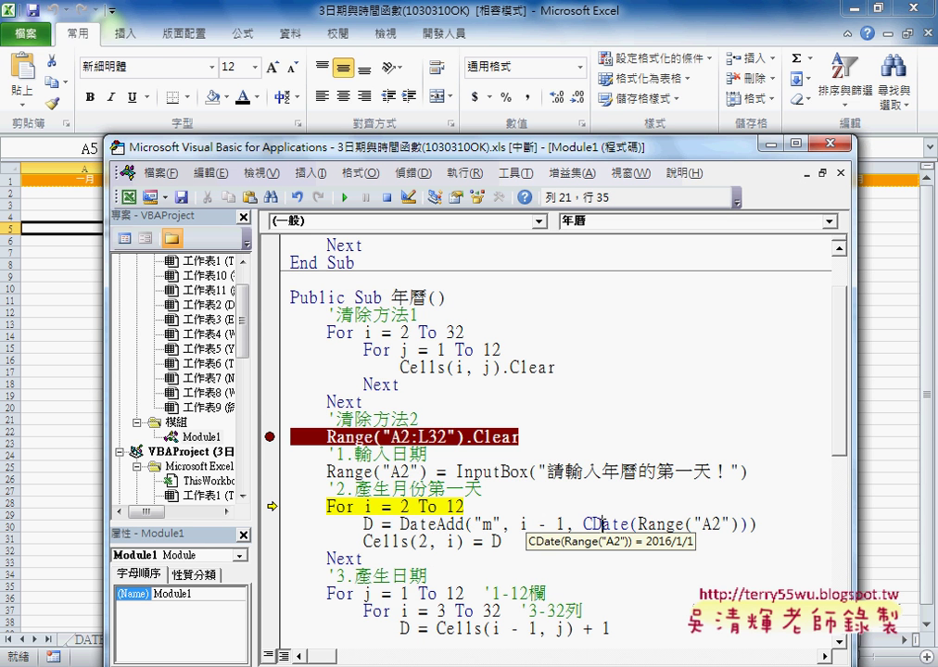
left_click_drag(638, 525, 739, 525)
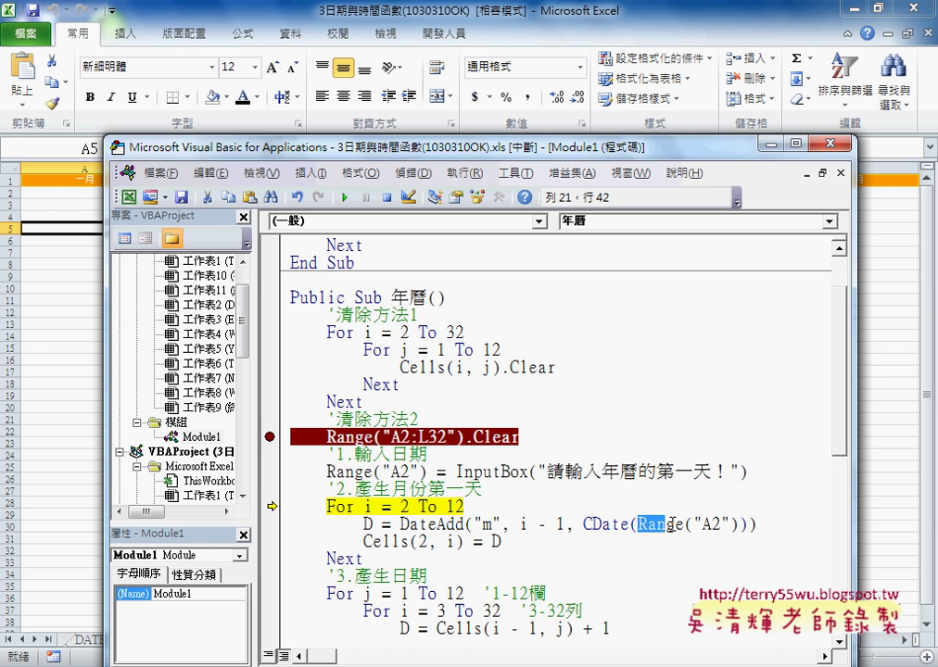
mouse_move(738, 525)
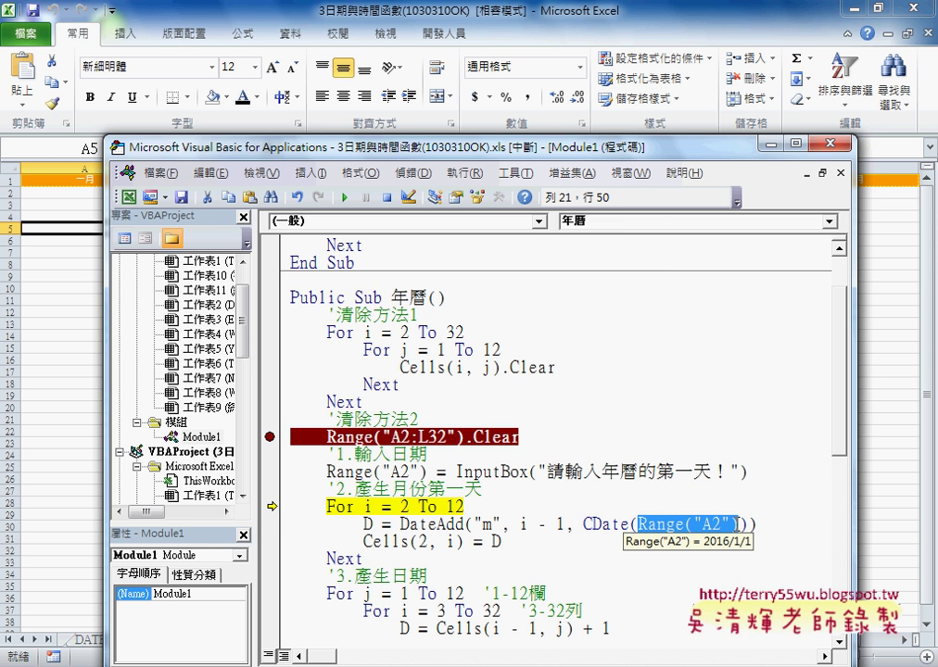
left_click(608, 524)
mouse_move(609, 525)
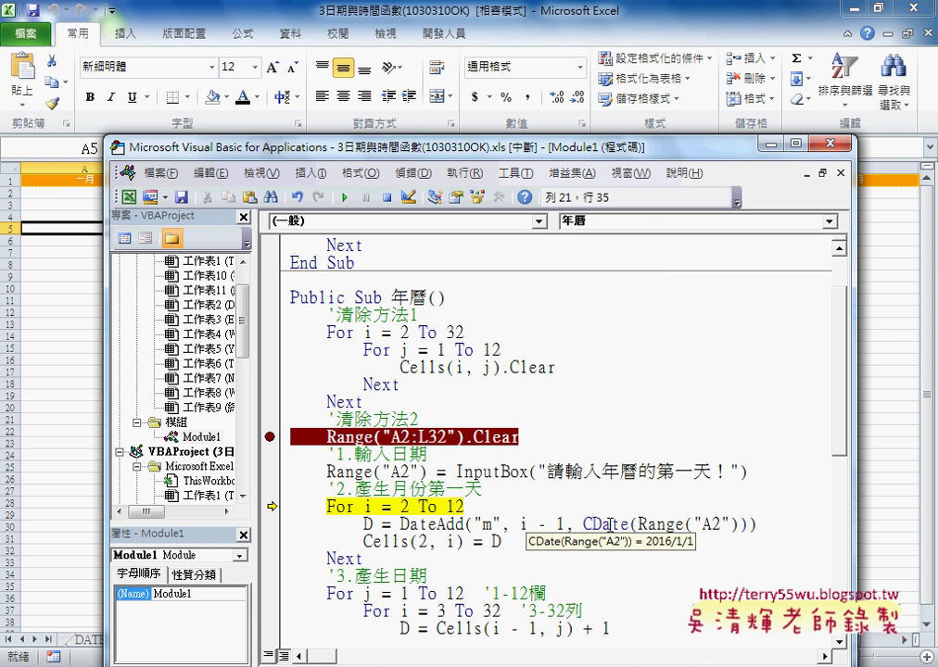
key("F1")
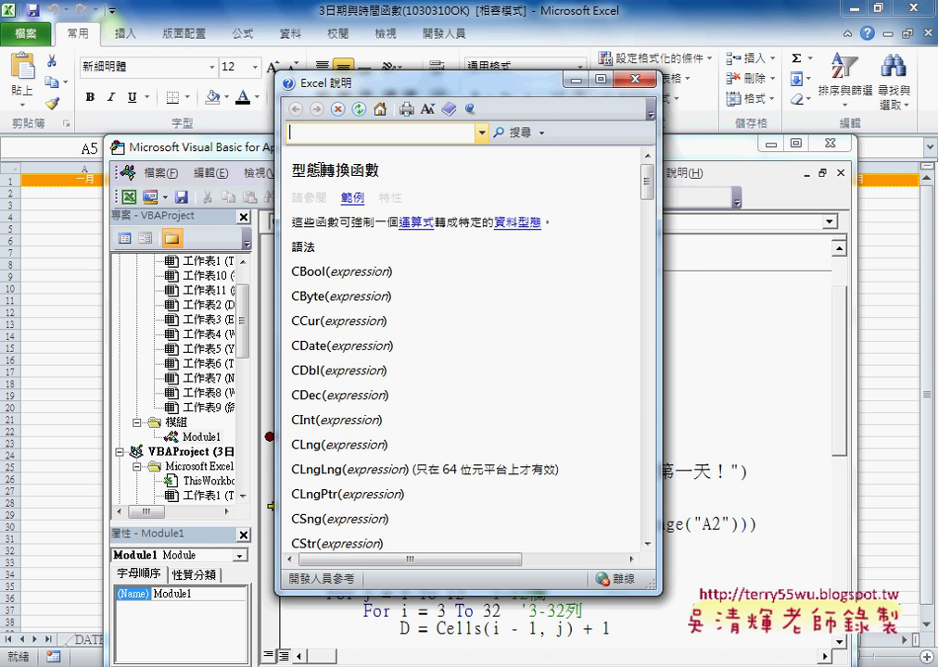
Scan the type conversion help page for CInt and CDate, then close it.
left_click_drag(290, 171, 351, 176)
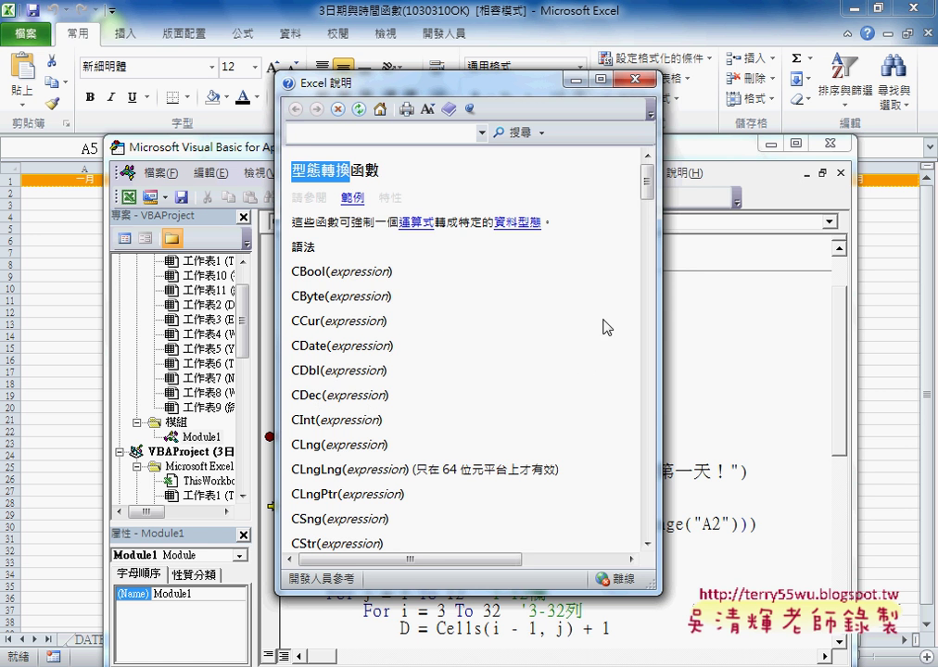
scroll(648, 197, "down", 1)
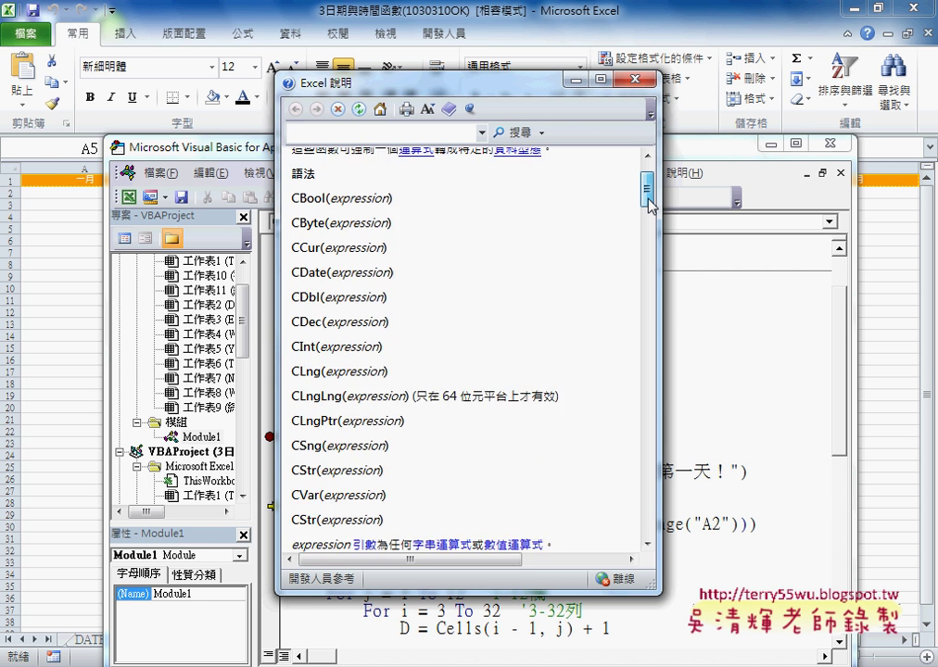
scroll(651, 212, "down", 1)
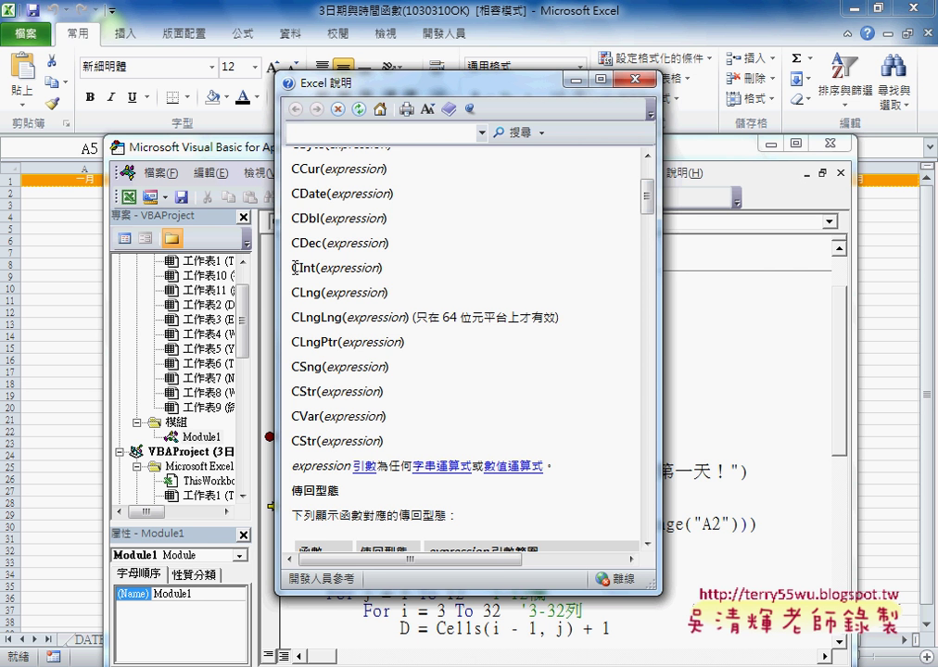
left_click_drag(294, 267, 317, 268)
left_click_drag(292, 194, 321, 194)
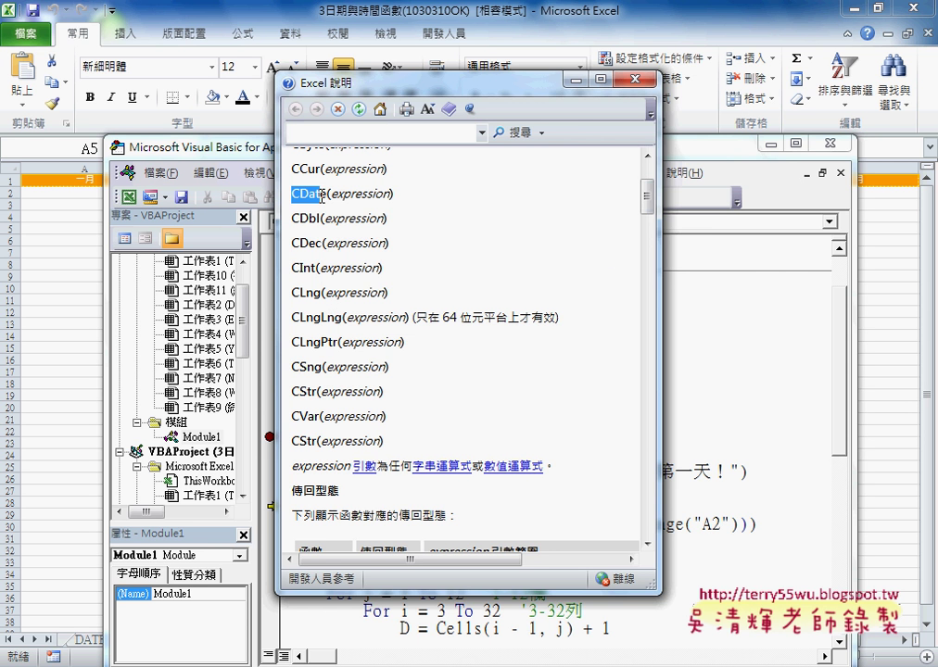
left_click(638, 80)
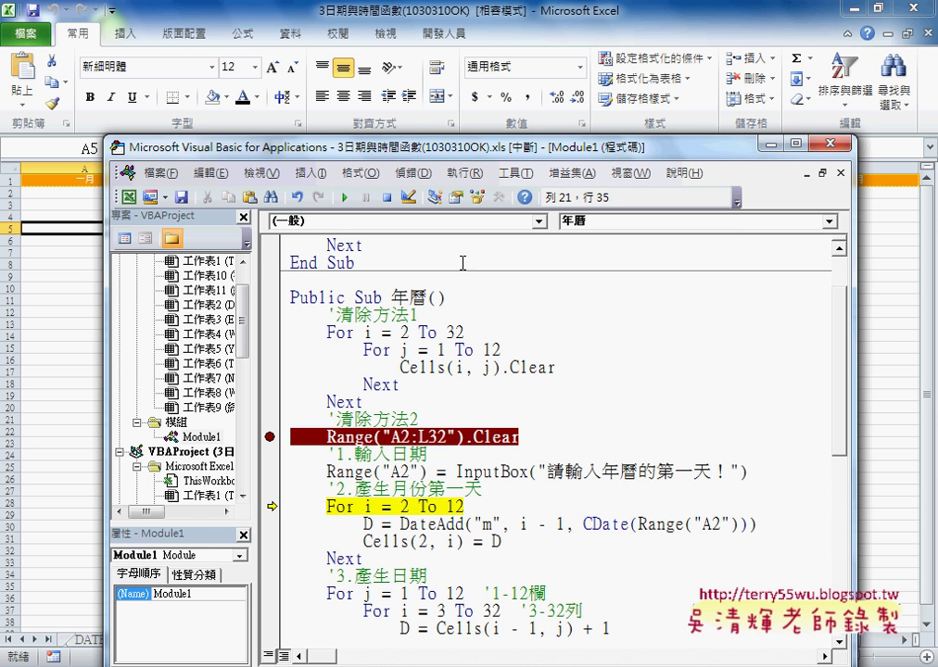
Step the month loop to fill row 2 with first-of-month dates from 2016/1/1.
left_click_drag(366, 147, 360, 246)
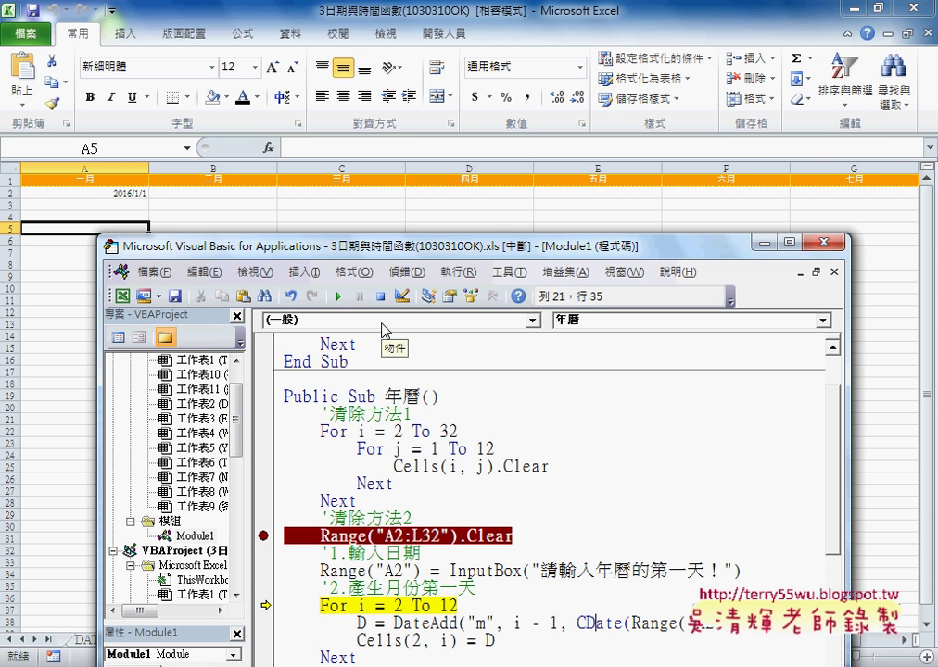
key("F8")
key("F8")
key("F8")
key("F8")
key("F8")
key("F8")
key("F8")
key("F8")
key("F8")
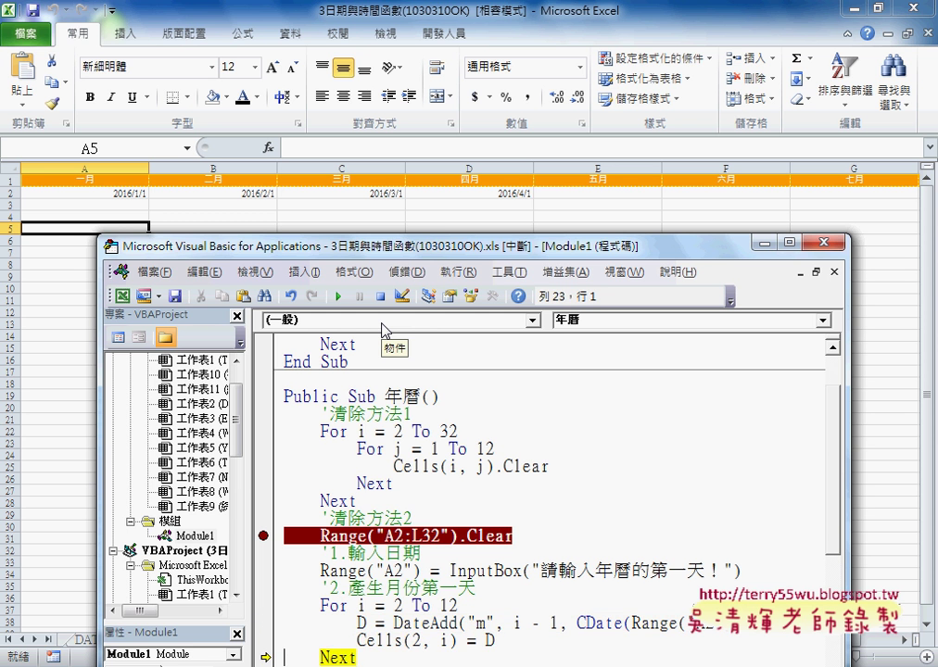
key("F8")
key("F8")
key("F8")
key("F8")
key("F8")
key("F8")
key("F8")
key("F8")
key("F8")
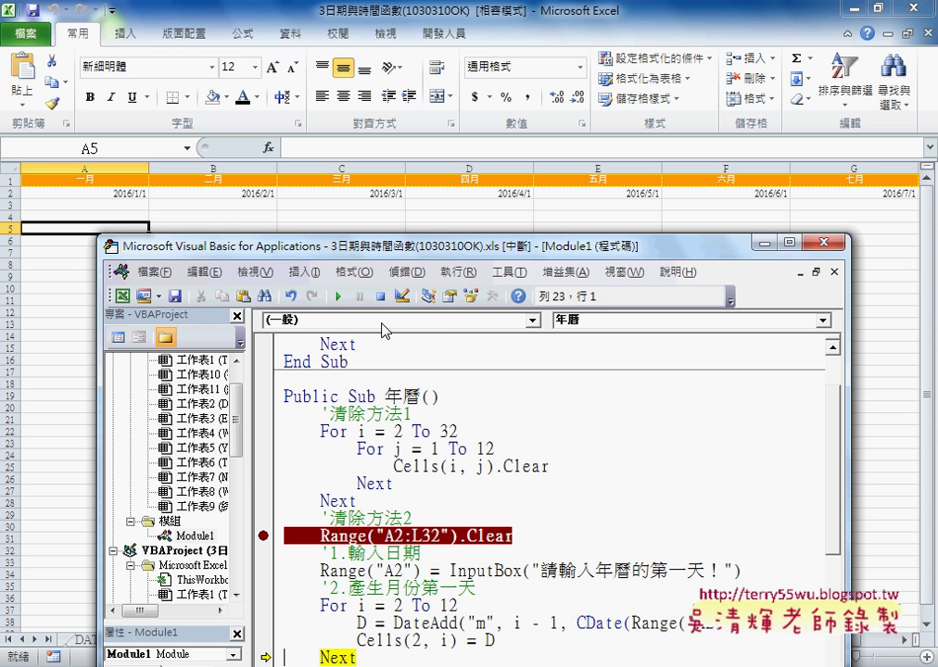
key("F8")
key("F8")
key("F8")
key("F8")
key("F8")
key("F8")
key("F8")
key("F8")
key("F8")
key("F8")
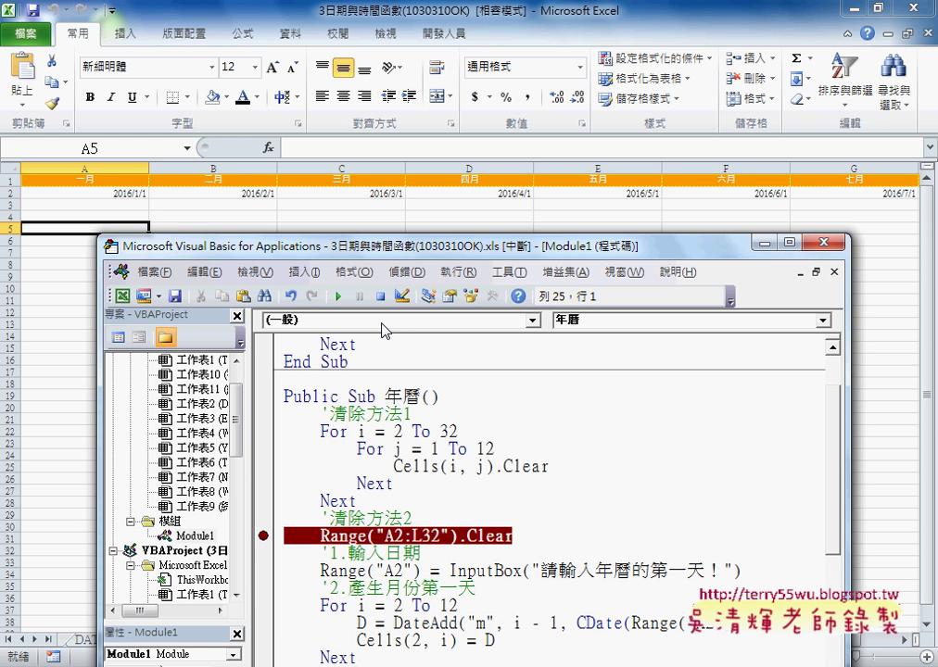
left_click_drag(431, 247, 527, 102)
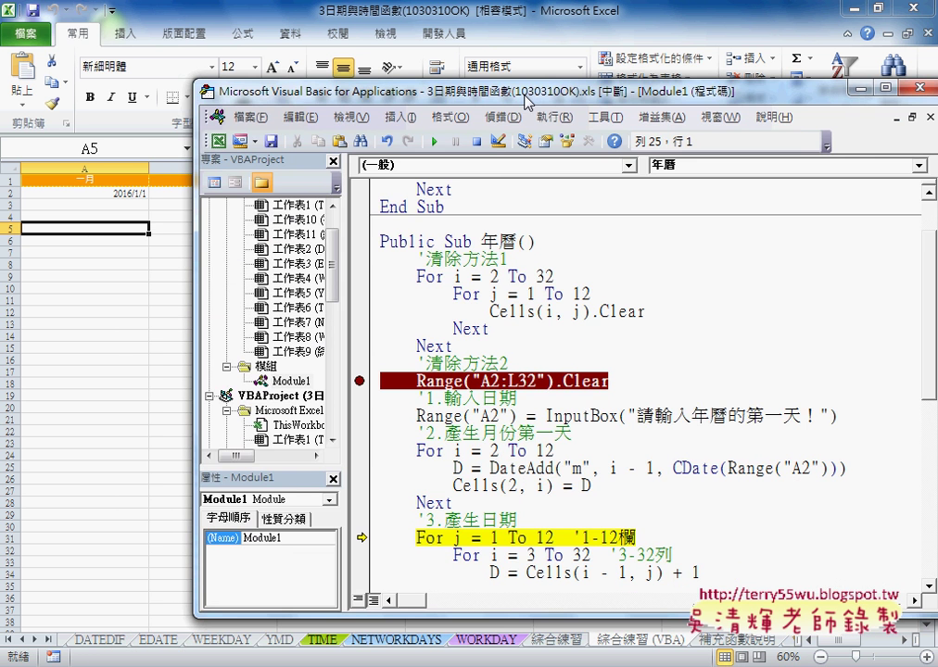
Examine the For j = 1 To 12 and row loop starting at 3, then step into the date loop.
left_click_drag(927, 260, 934, 391)
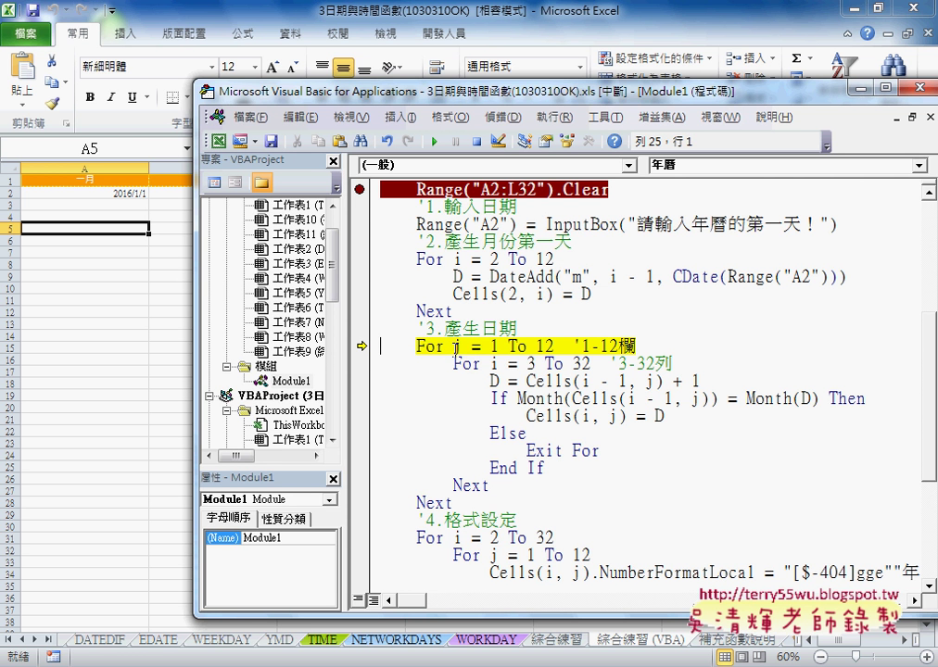
mouse_move(455, 353)
double_click(494, 347)
double_click(550, 346)
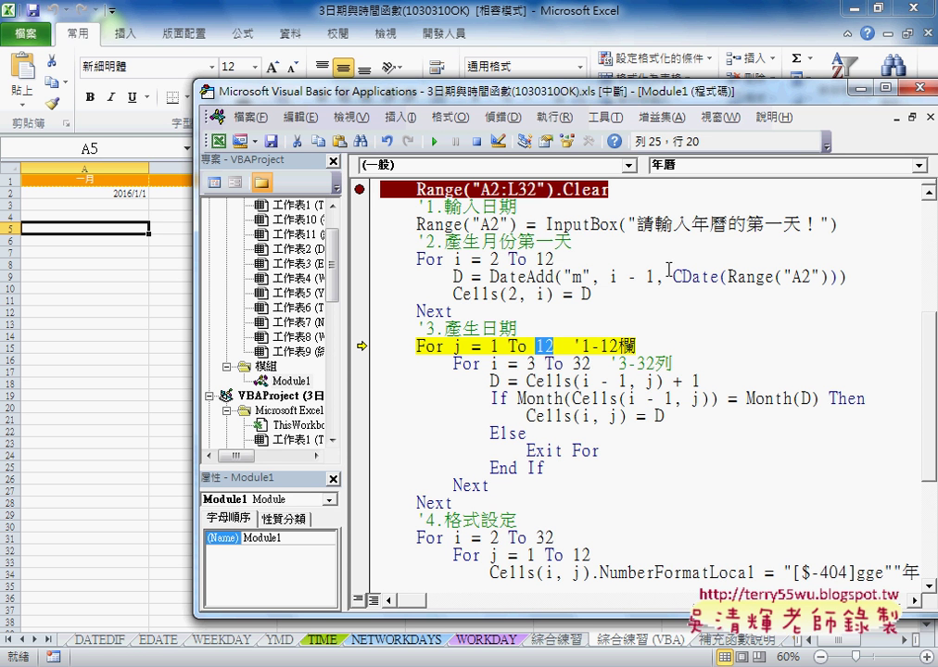
double_click(498, 364)
key("Left")
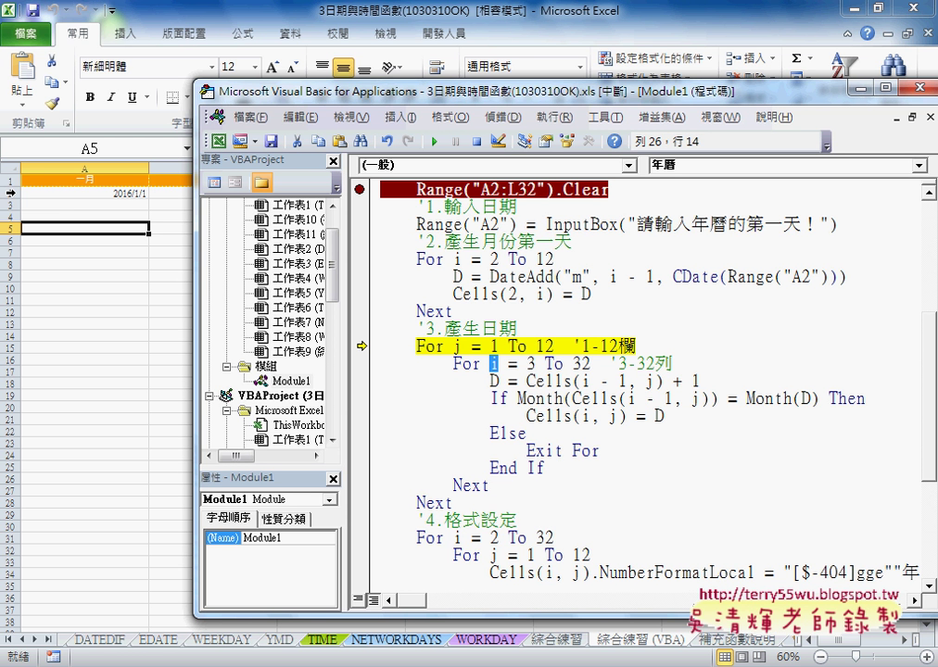
key("Right")
key("Right")
key("Right")
key("Right")
key("Down")
key("ctrl+F8")
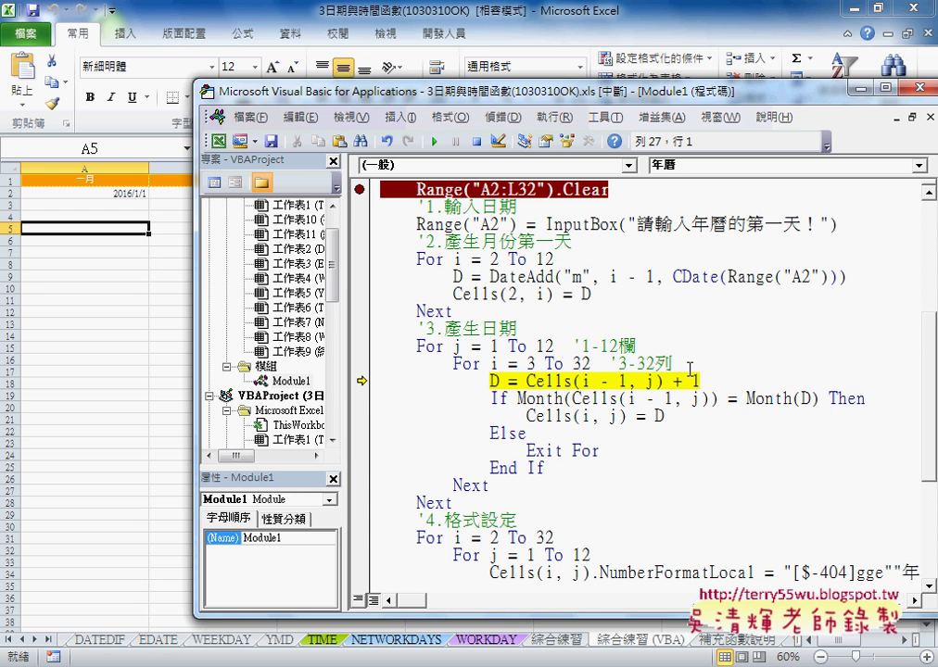
Highlight the previous-date-plus-one expression, the month If test, and the Exit For statement.
mouse_move(542, 380)
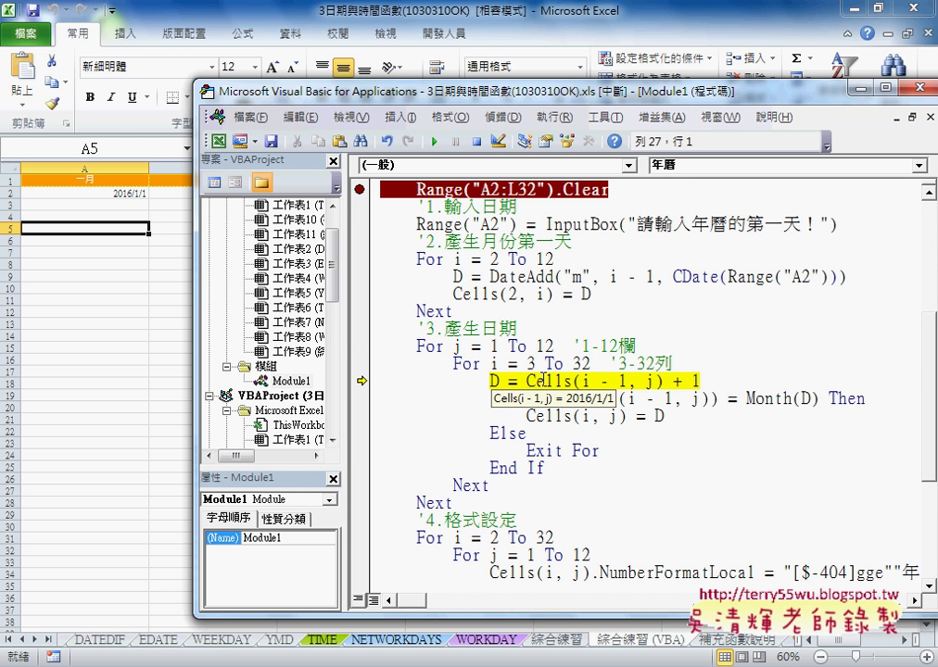
left_click_drag(700, 380, 525, 380)
mouse_move(497, 380)
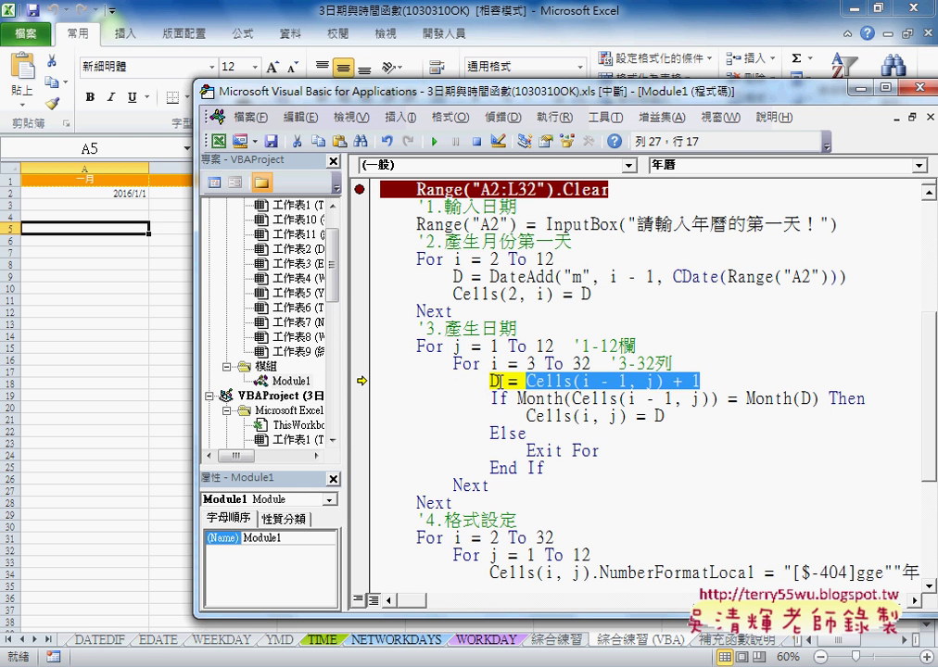
left_click(493, 380)
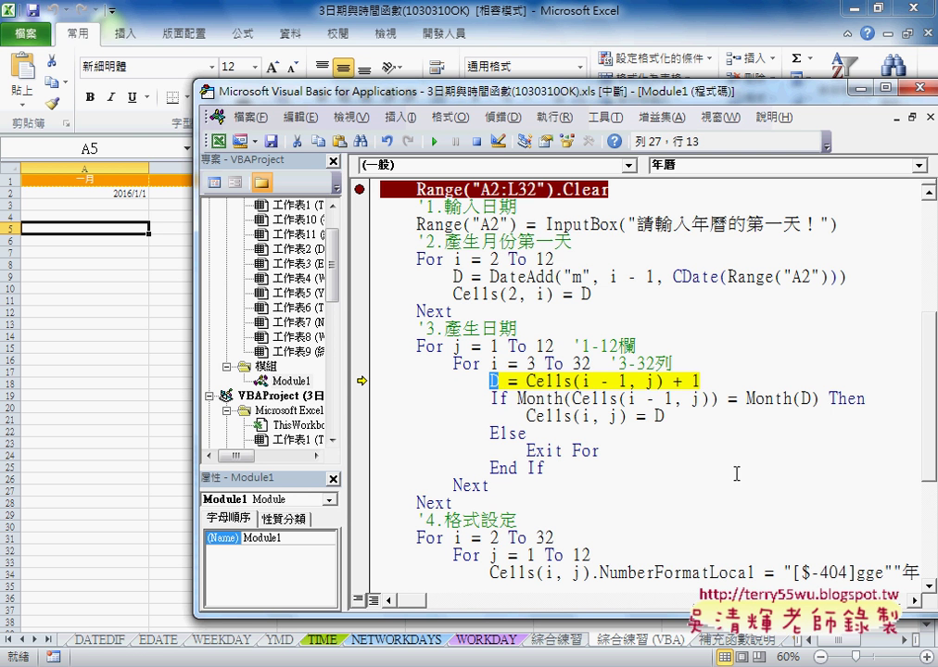
left_click_drag(516, 399, 818, 398)
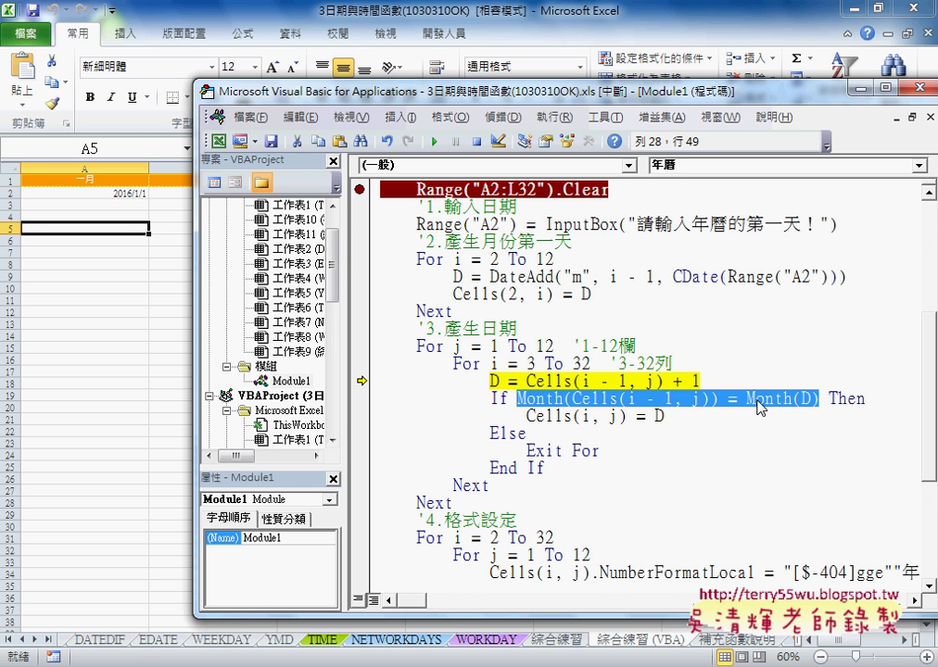
mouse_move(664, 416)
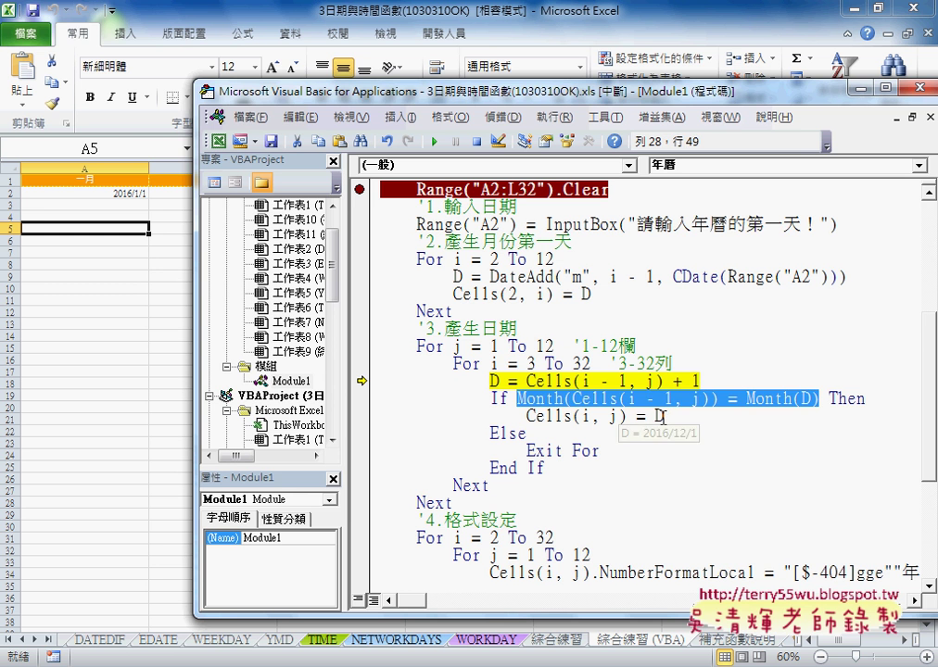
left_click_drag(598, 451, 526, 450)
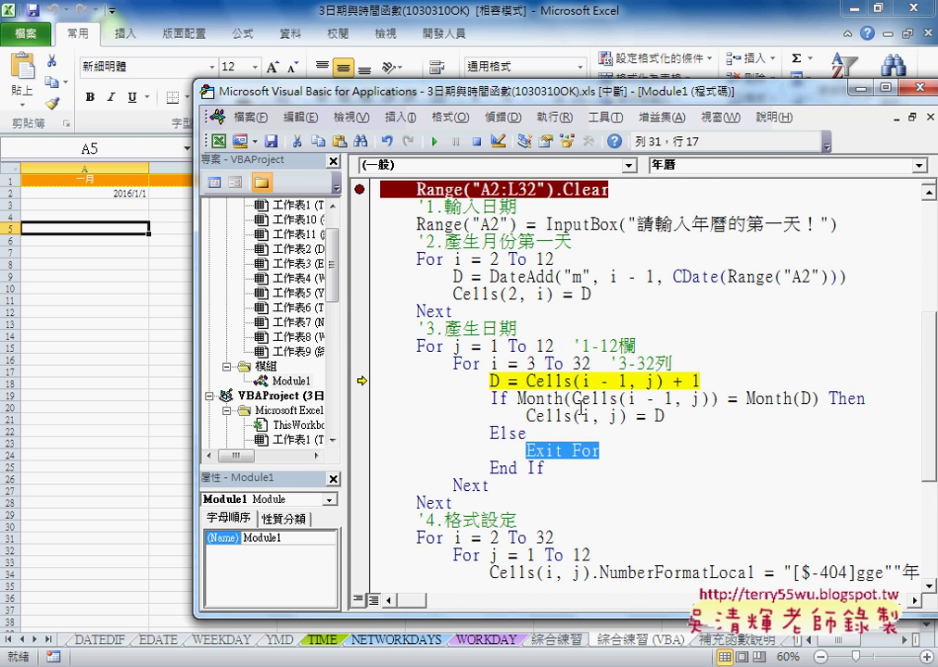
Step through the loop to fill January's daily dates down column A.
left_click(544, 398)
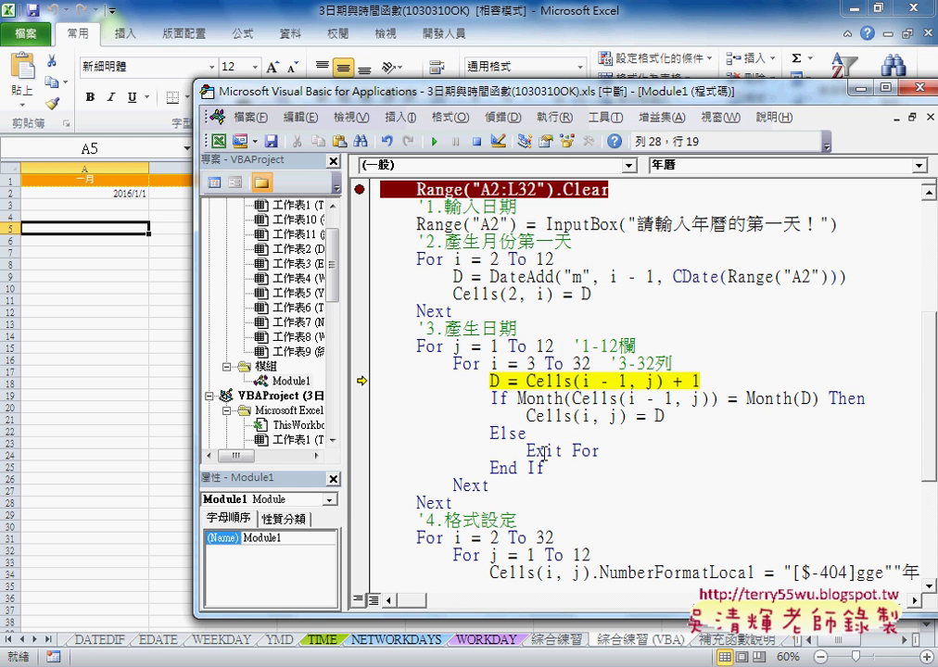
key("F8")
key("F8")
key("F8")
key("F8")
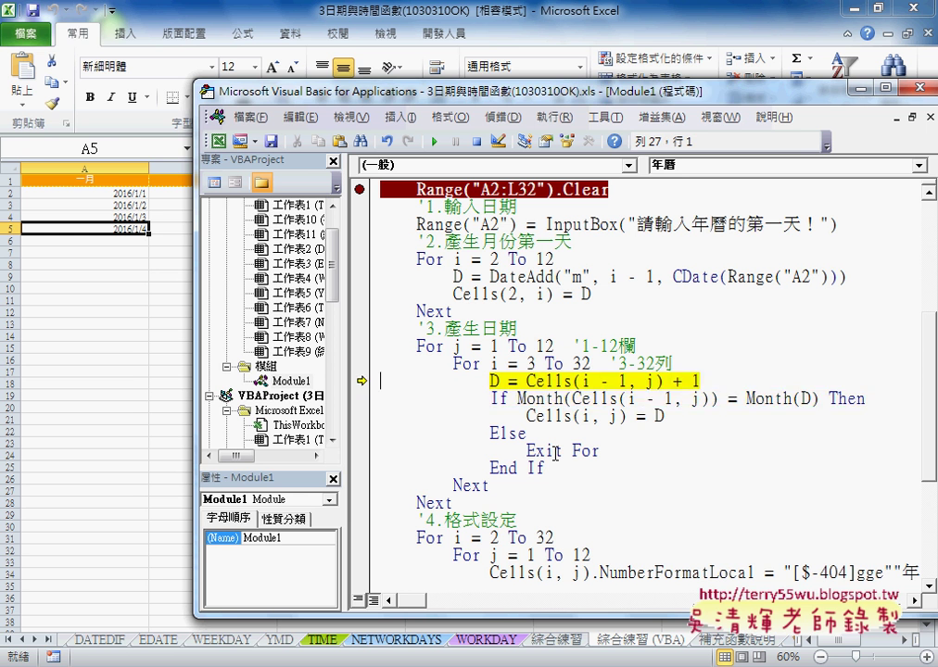
key("F8")
key("F8")
key("F8")
key("F8")
key("F8")
key("F8")
key("F8")
key("F8")
key("F8")
key("F8")
key("F8")
key("F8")
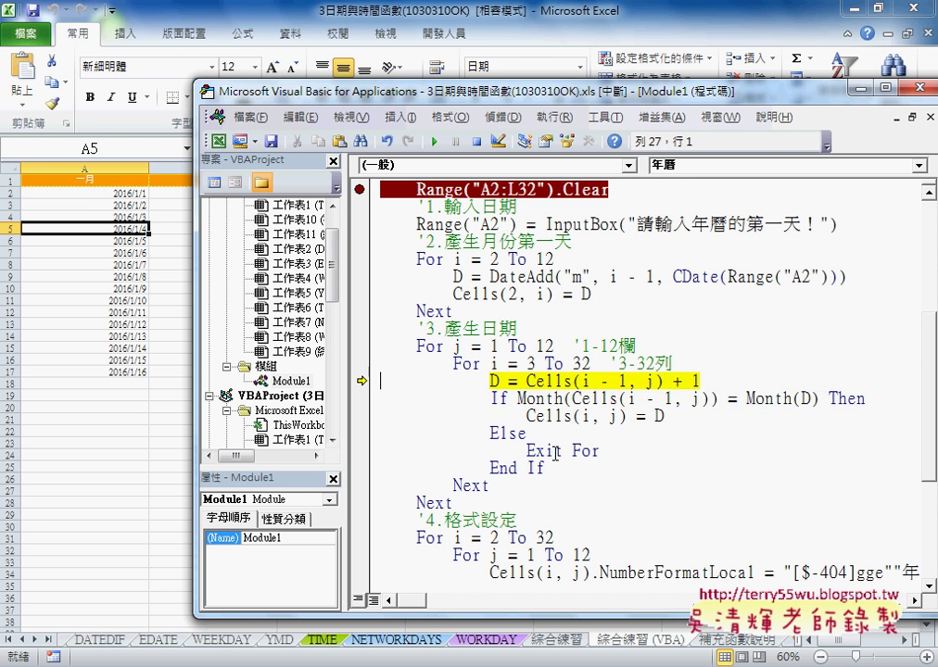
key("F8")
key("F8")
key("F8")
key("F8")
key("F8")
key("F8")
key("F8")
key("F8")
key("F8")
key("F8")
key("F8")
key("F8")
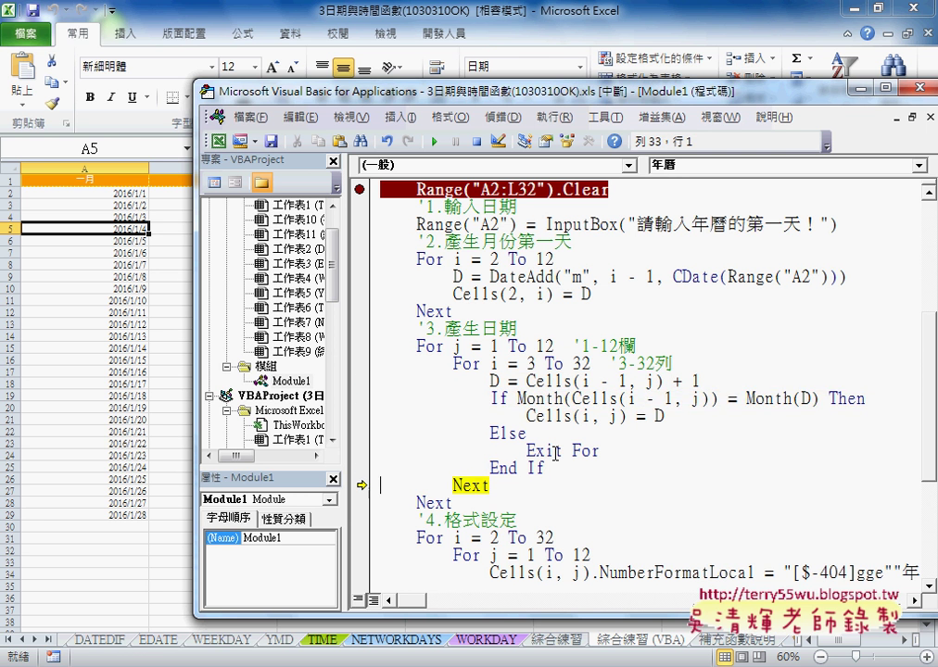
key("F8")
key("F8")
key("F8")
key("F8")
key("F8")
key("F8")
key("F8")
key("F8")
key("F8")
key("F8")
key("F8")
key("F8")
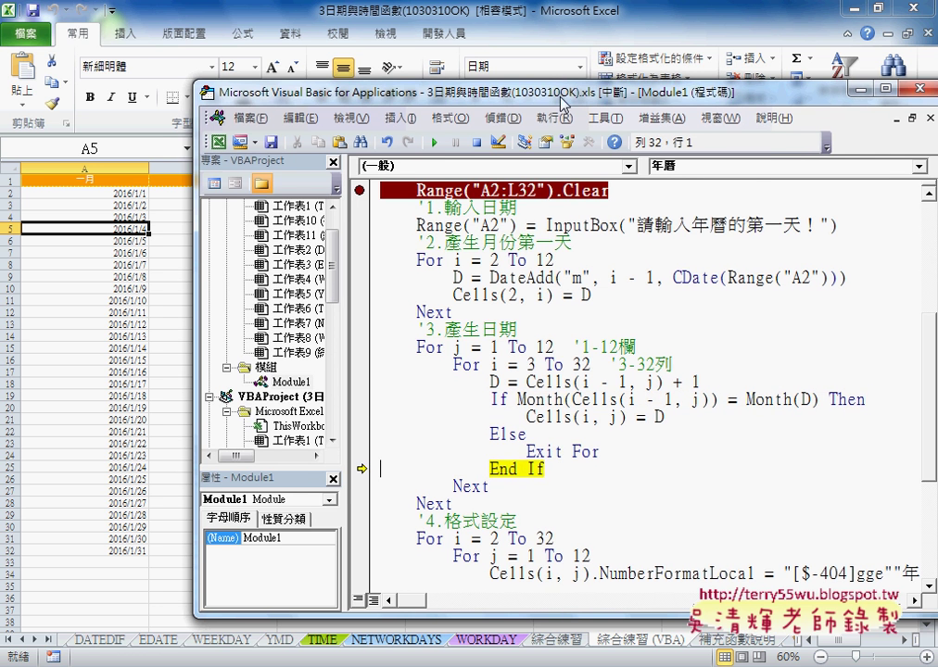
Keep stepping to fill February dates in column B through 2016/2/29.
left_click_drag(583, 102, 693, 100)
key("F8")
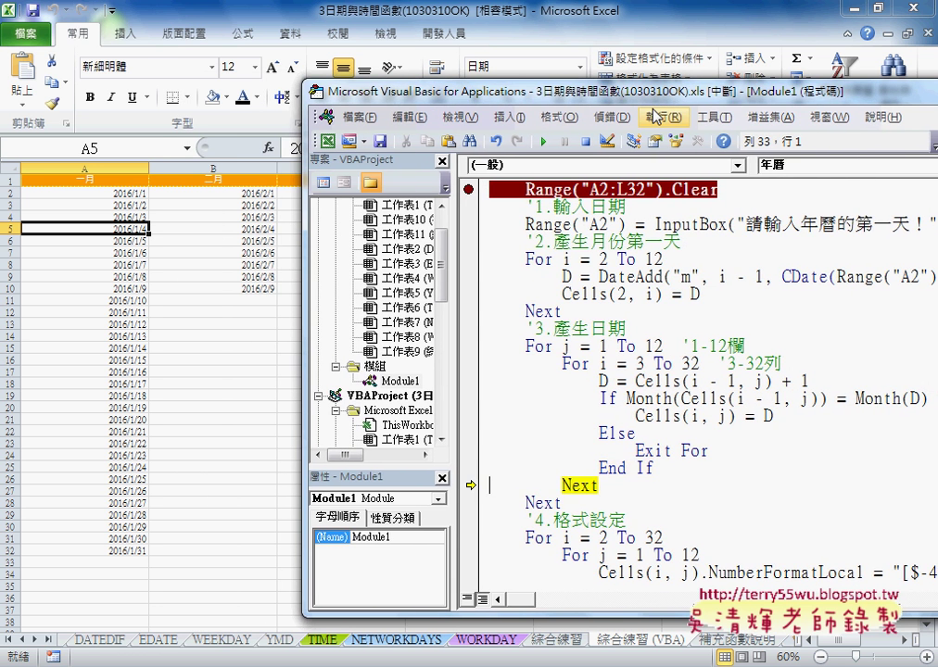
key("F8")
key("F8")
key("F8")
key("F8")
key("F8")
key("F8")
key("F8")
key("F8")
key("F8")
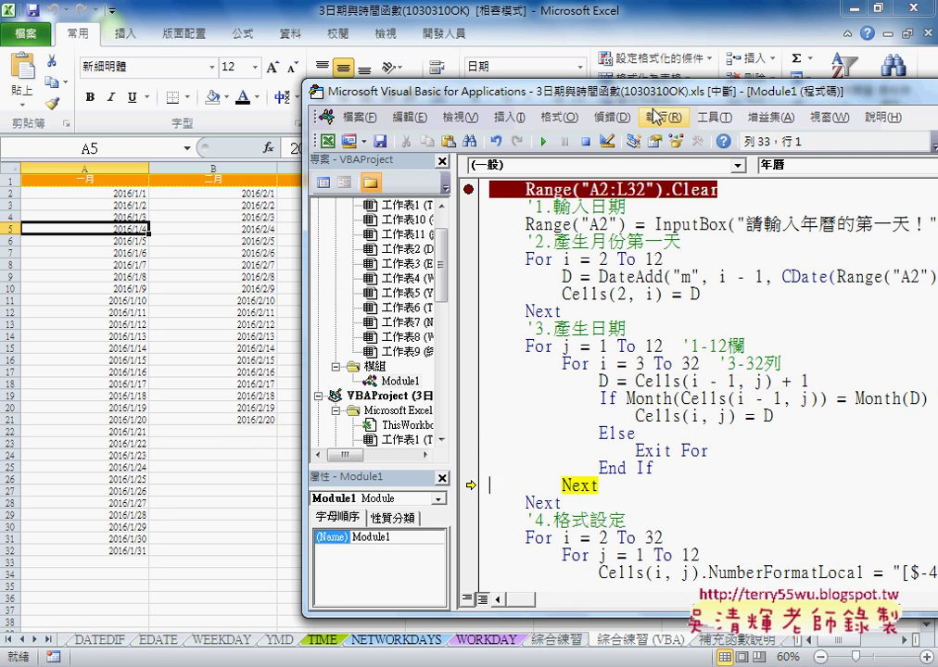
key("F8")
key("F8")
key("F8")
key("F8")
key("F8")
key("F8")
key("F8")
key("F8")
key("F8")
key("F8")
key("F8")
key("F8")
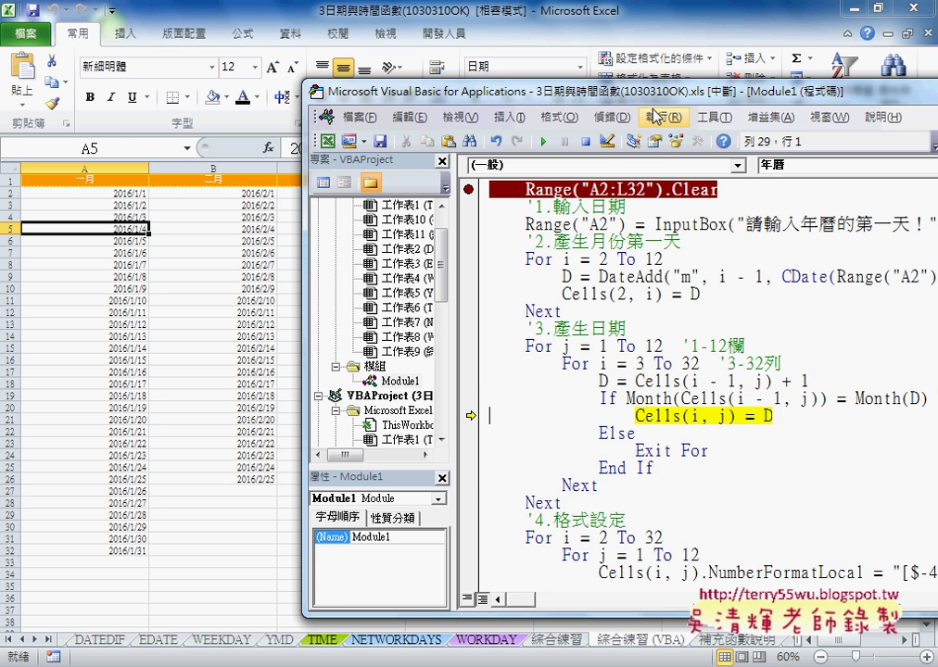
key("F8")
key("F8")
key("F8")
key("F8")
key("F8")
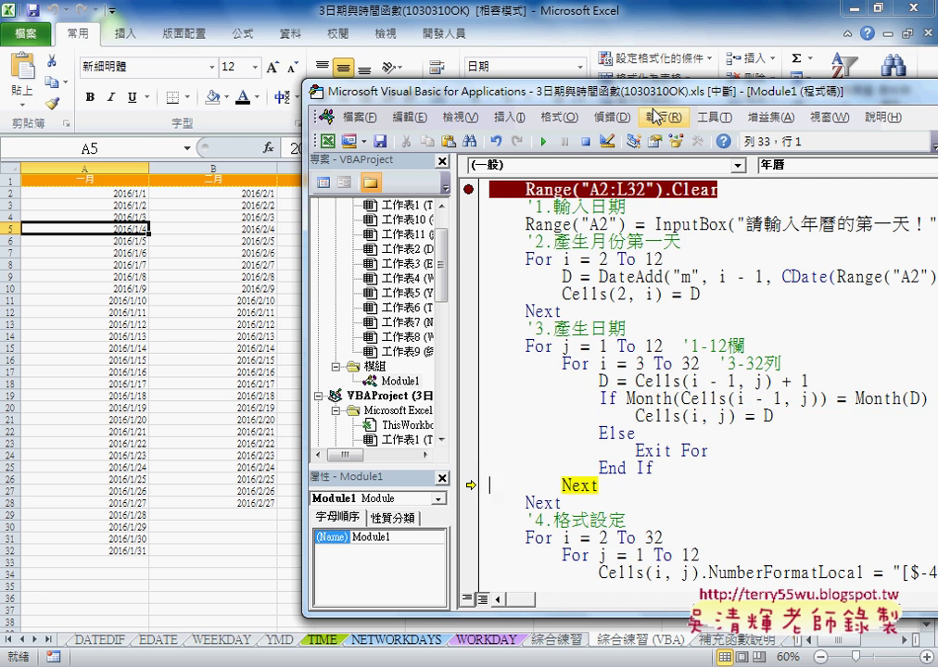
key("F8")
key("F8")
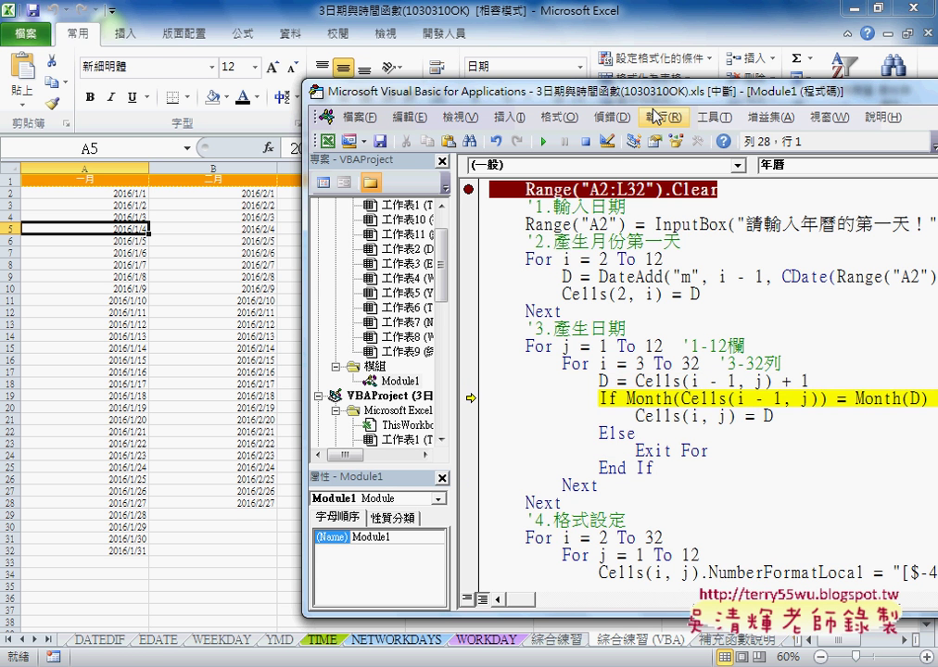
key("F8")
key("F8")
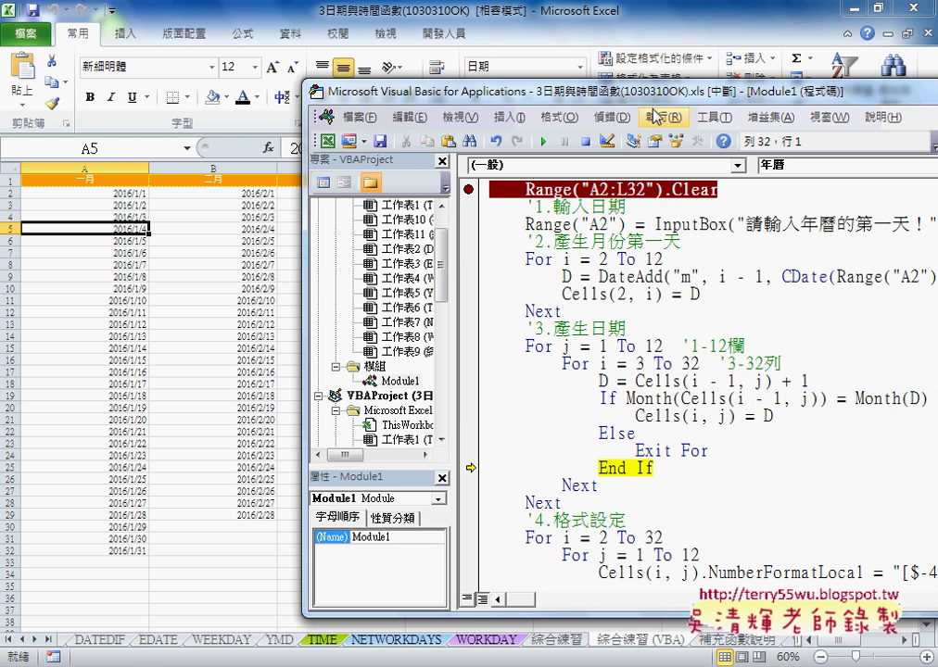
key("F8")
key("F8")
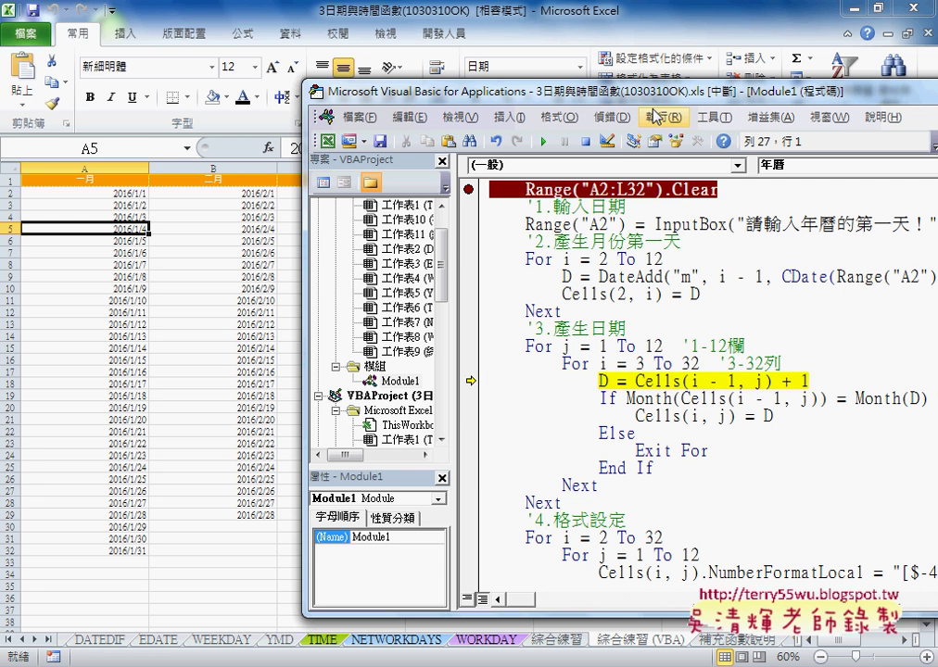
key("F8")
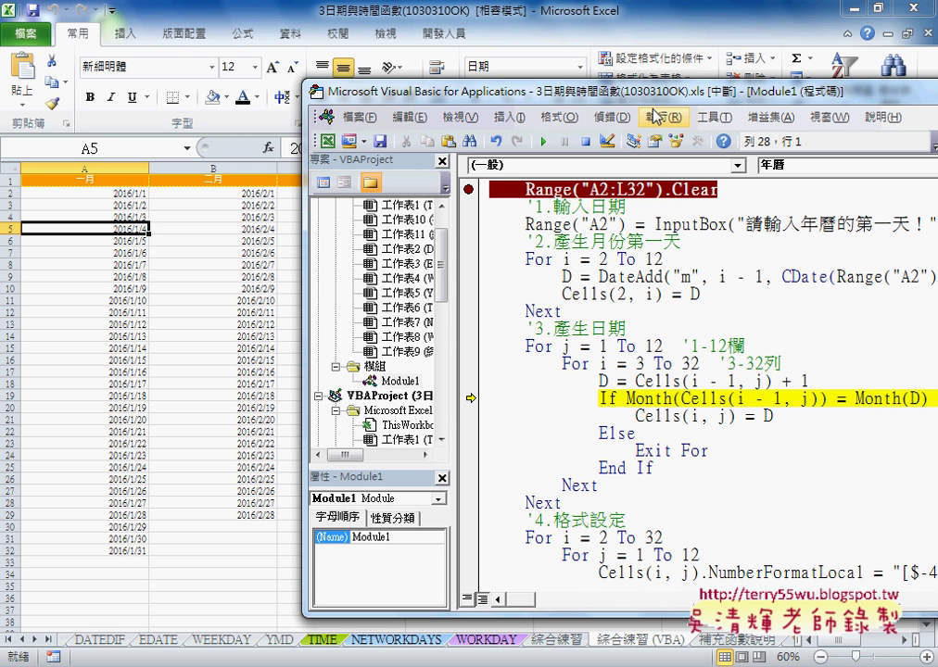
mouse_move(604, 380)
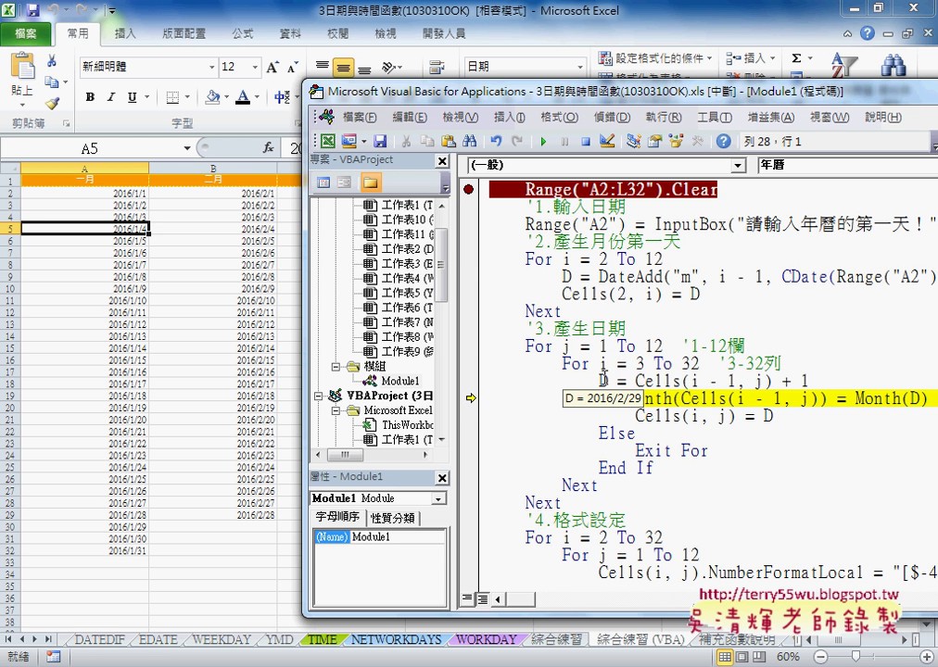
key("F8")
key("F8")
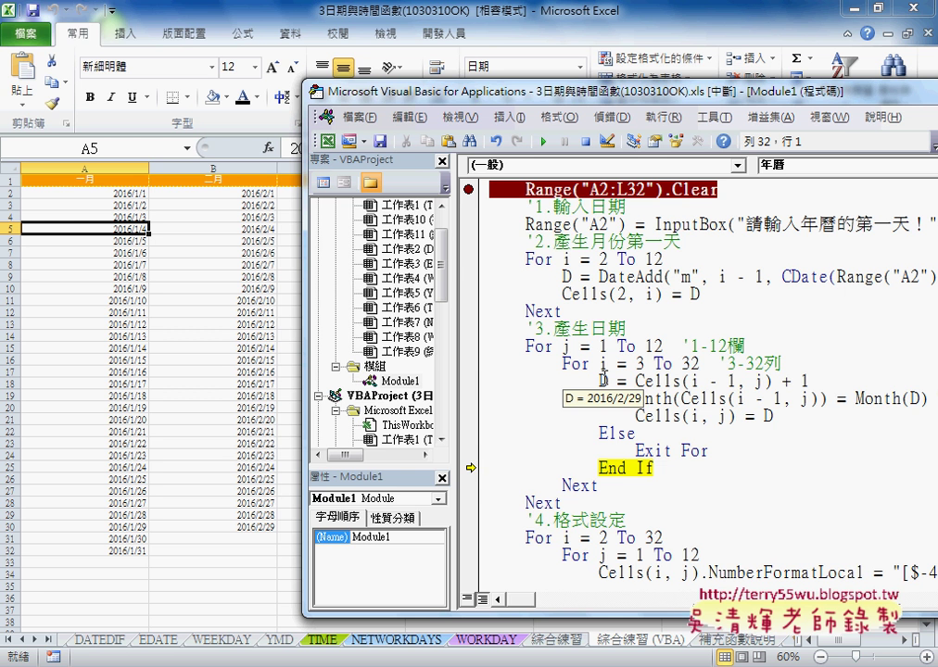
key("F8")
key("F8")
key("F8")
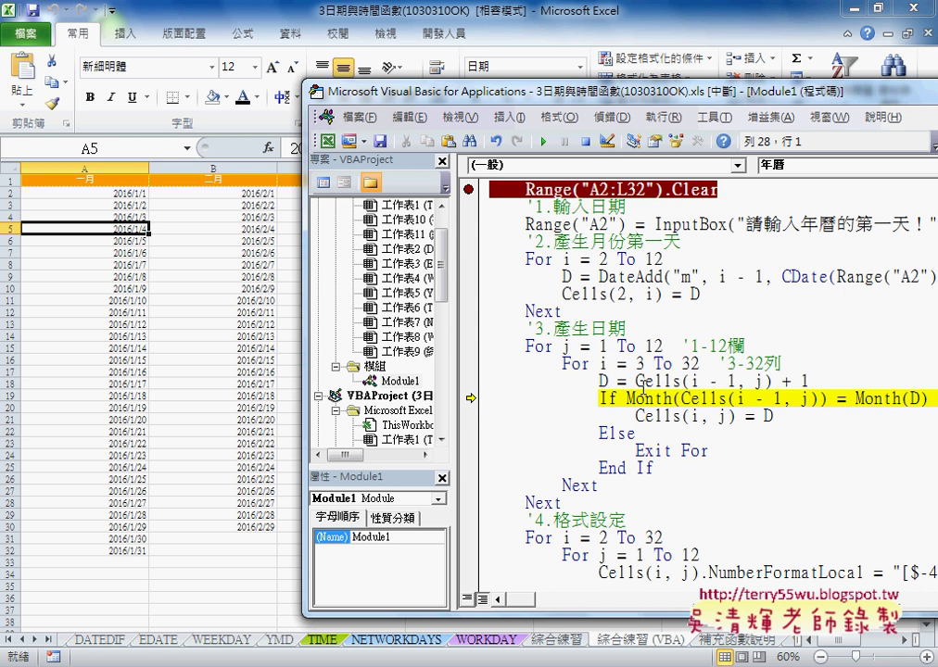
Step past the month test and Exit For so the loop moves to March's column.
mouse_move(703, 401)
mouse_move(900, 400)
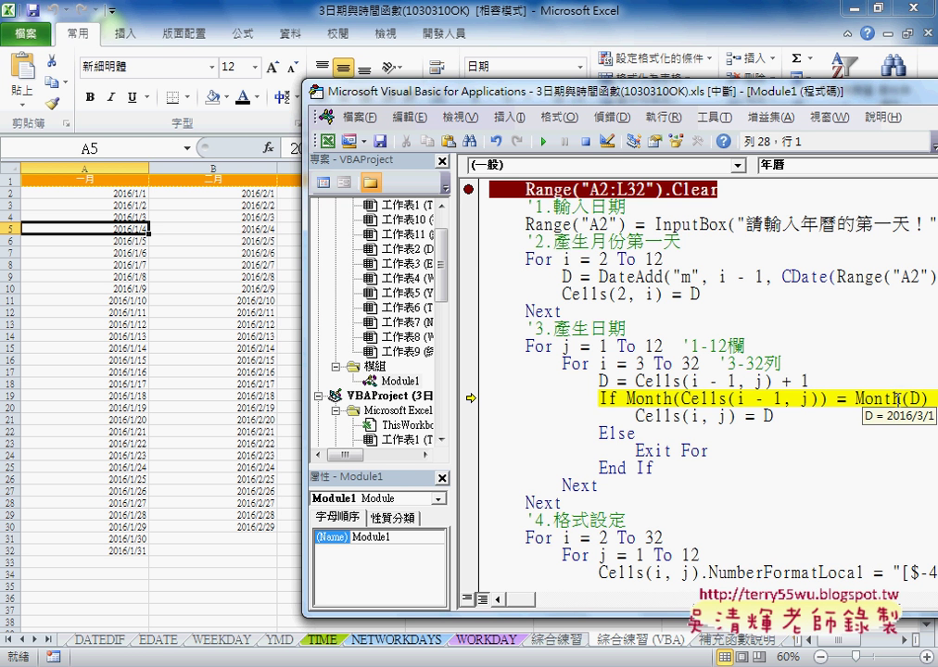
left_click(652, 399)
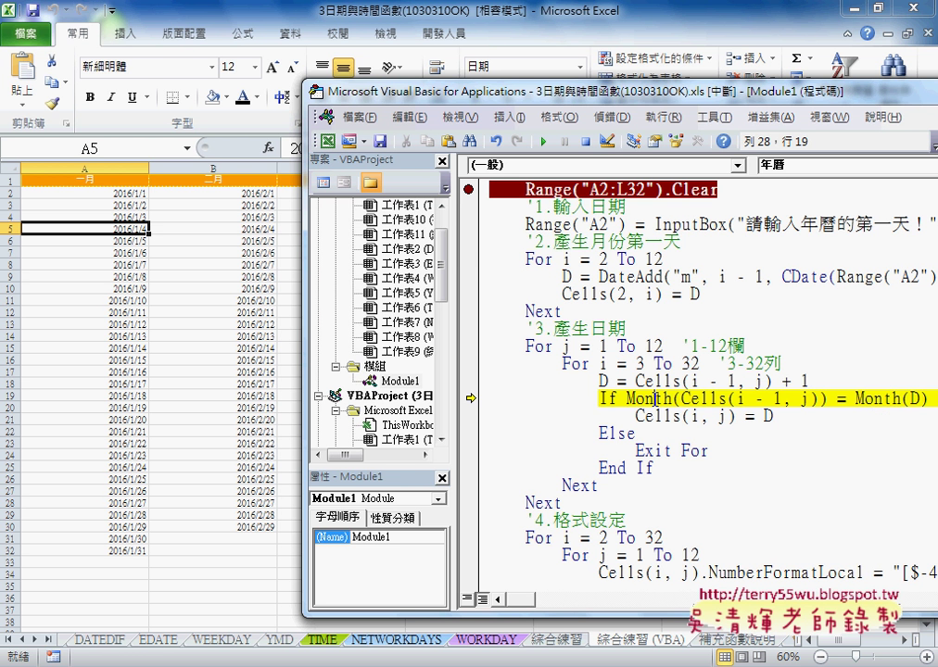
left_click(873, 400)
key("F8")
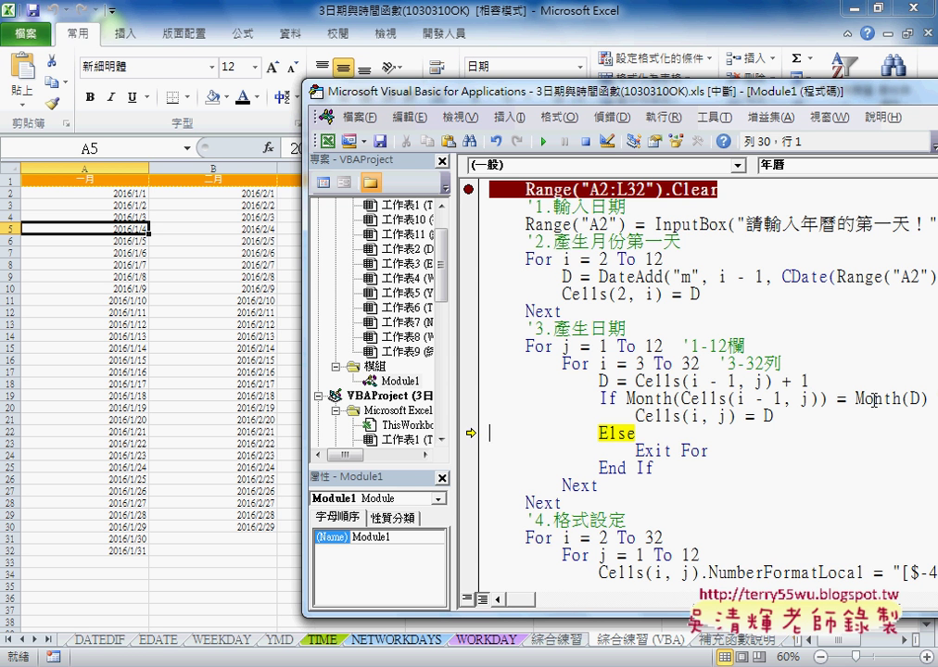
left_click_drag(709, 450, 635, 452)
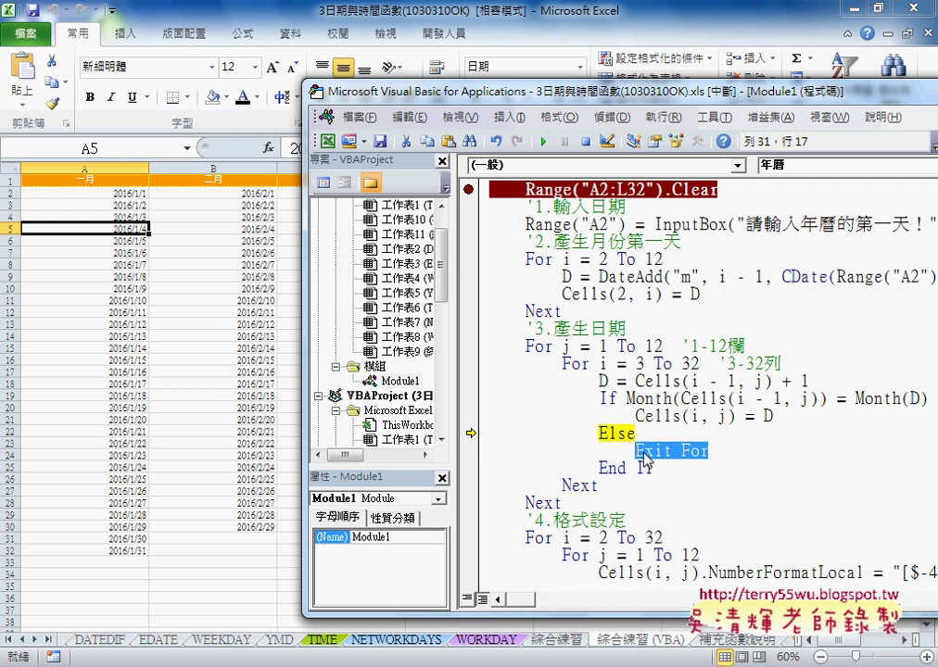
key("F8")
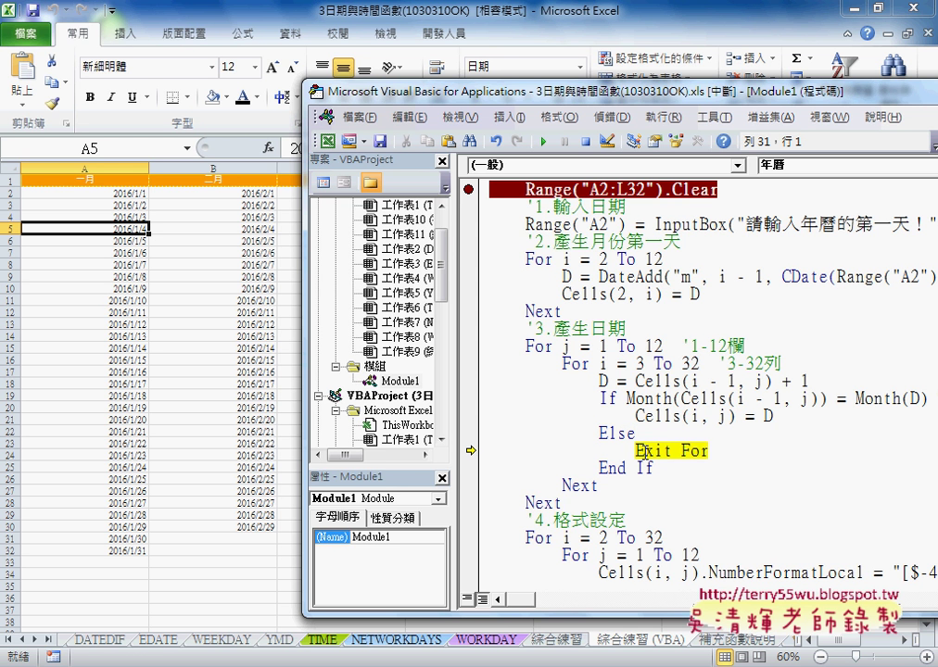
key("F8")
key("F8")
key("F8")
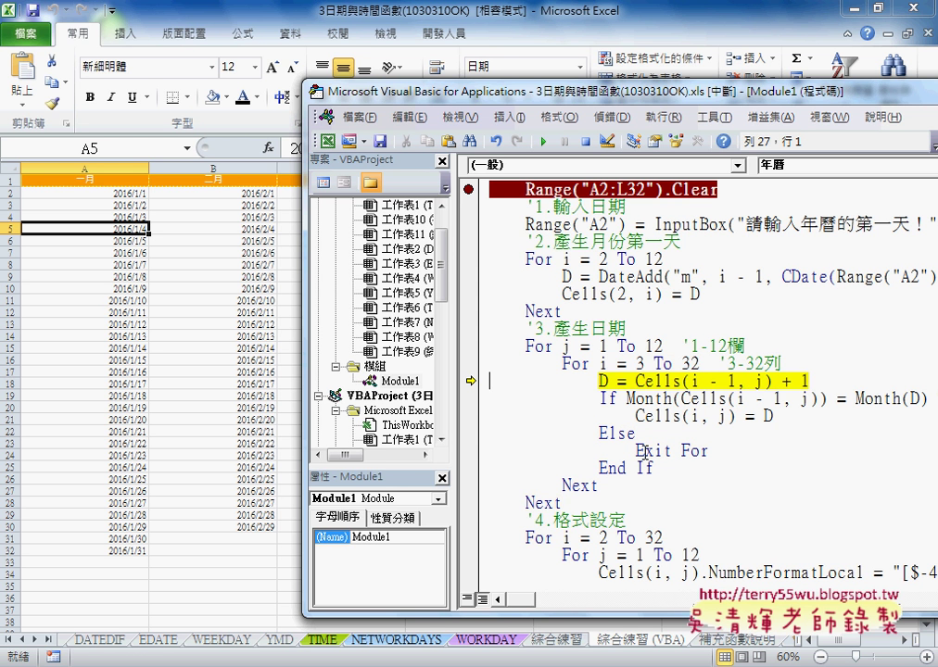
Move the code window aside and step further through the March date loop.
left_click_drag(530, 95, 648, 102)
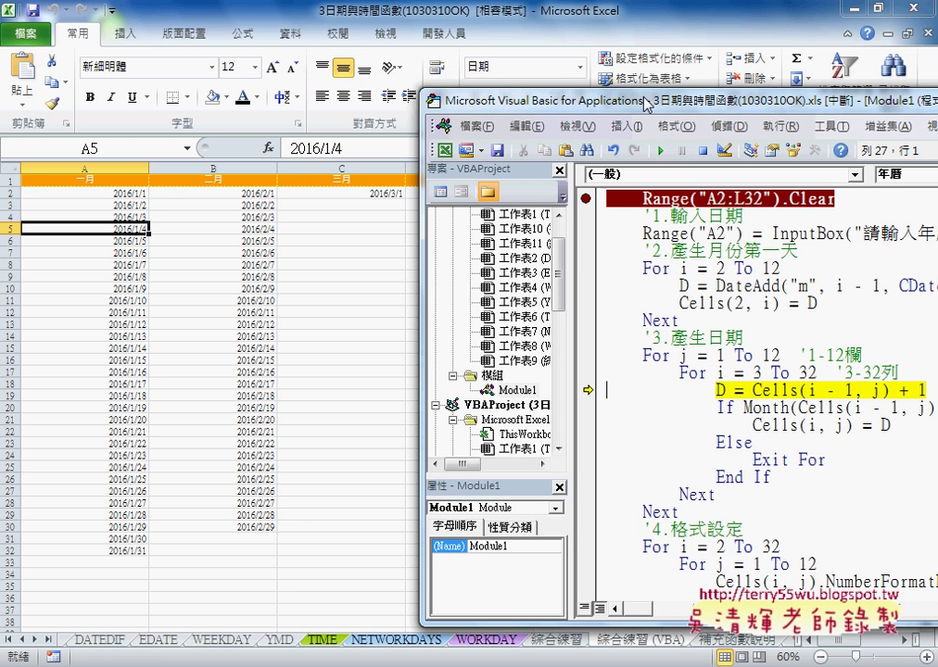
key("F8")
key("F8")
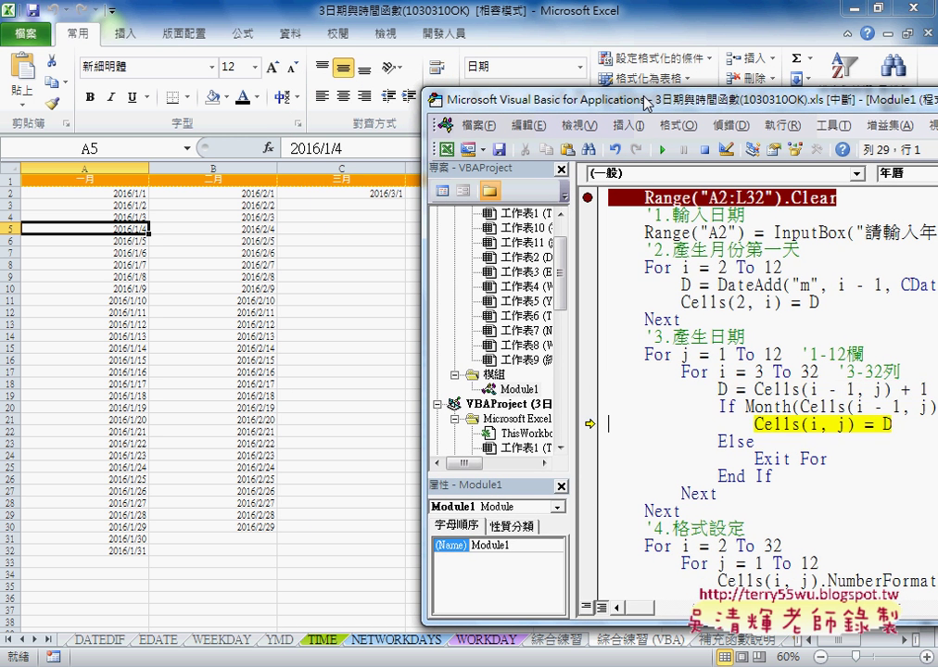
key("F8")
key("F8")
key("F8")
key("F8")
key("F8")
key("F8")
key("F8")
key("F8")
key("F8")
key("F8")
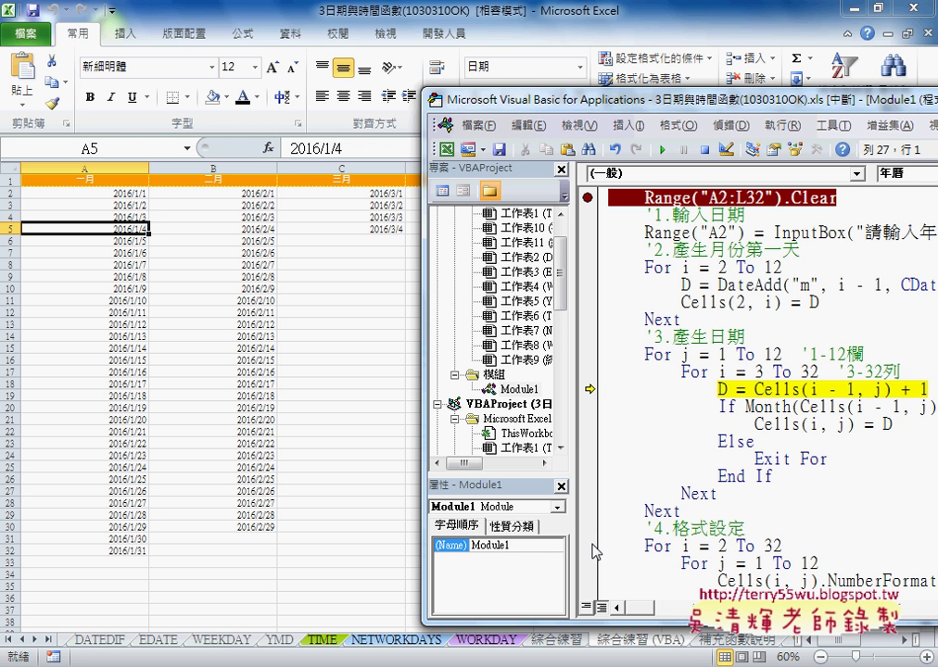
Set a breakpoint on For i = 2 To 32 and run to it, filling dates through 2016/7/31.
left_click(587, 546)
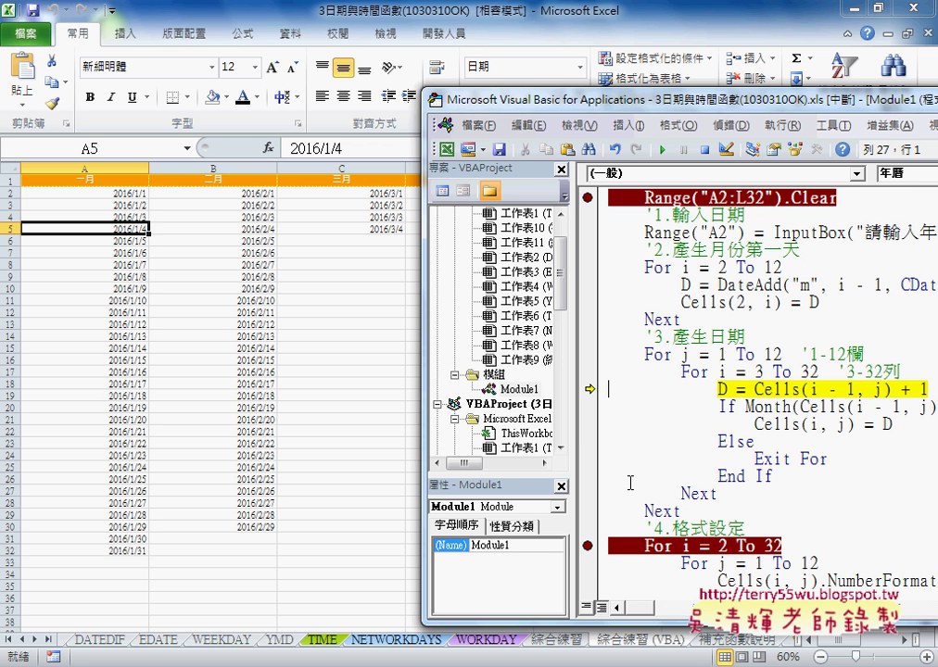
key("F5")
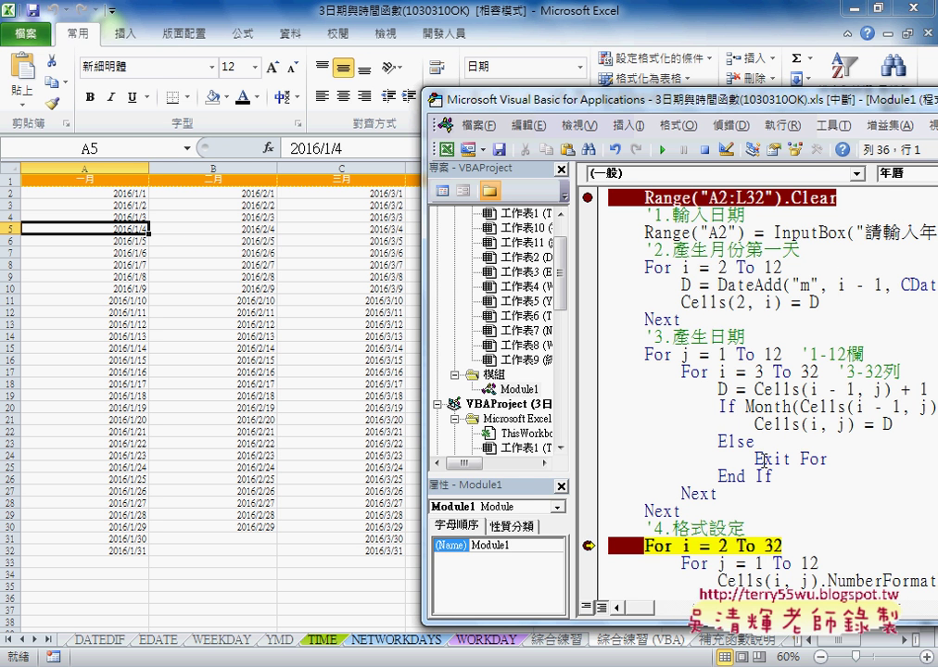
left_click_drag(718, 105, 403, 48)
scroll(848, 386, "down", 3)
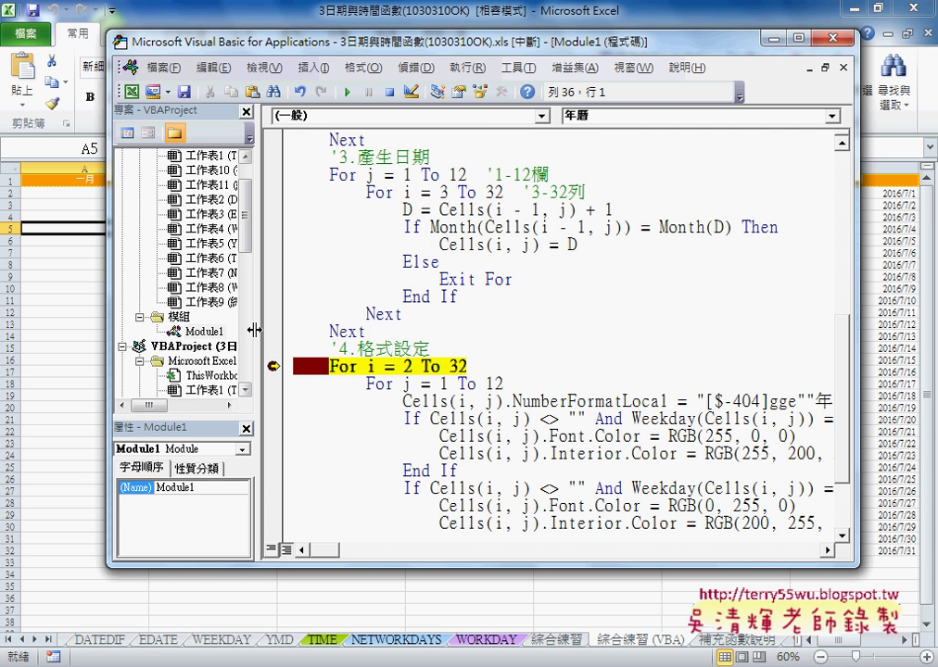
Widen the code pane by shrinking the project panes and stretching the editor window.
left_click_drag(188, 323, 134, 323)
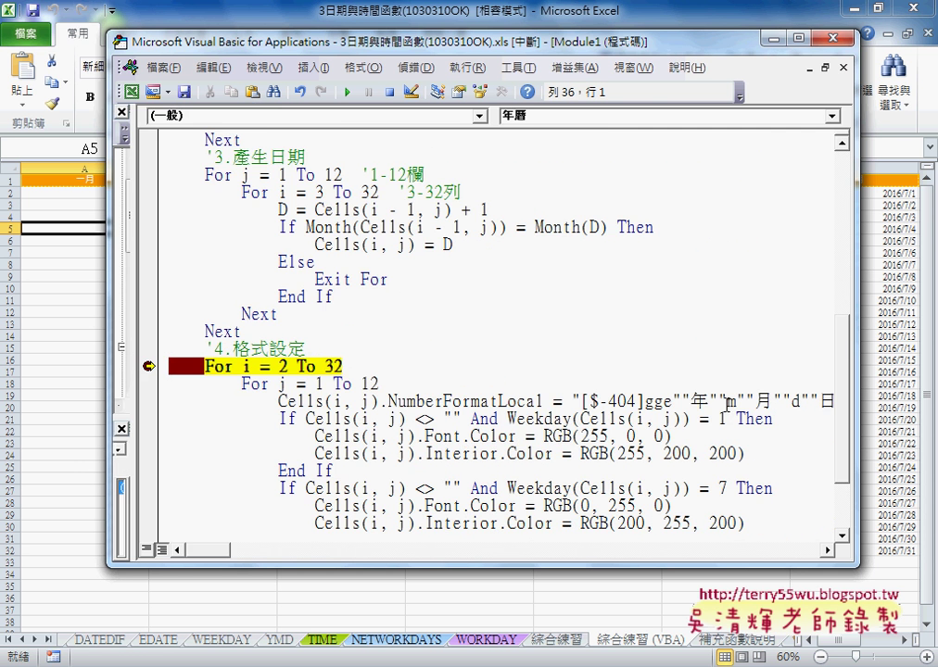
left_click_drag(857, 401, 913, 399)
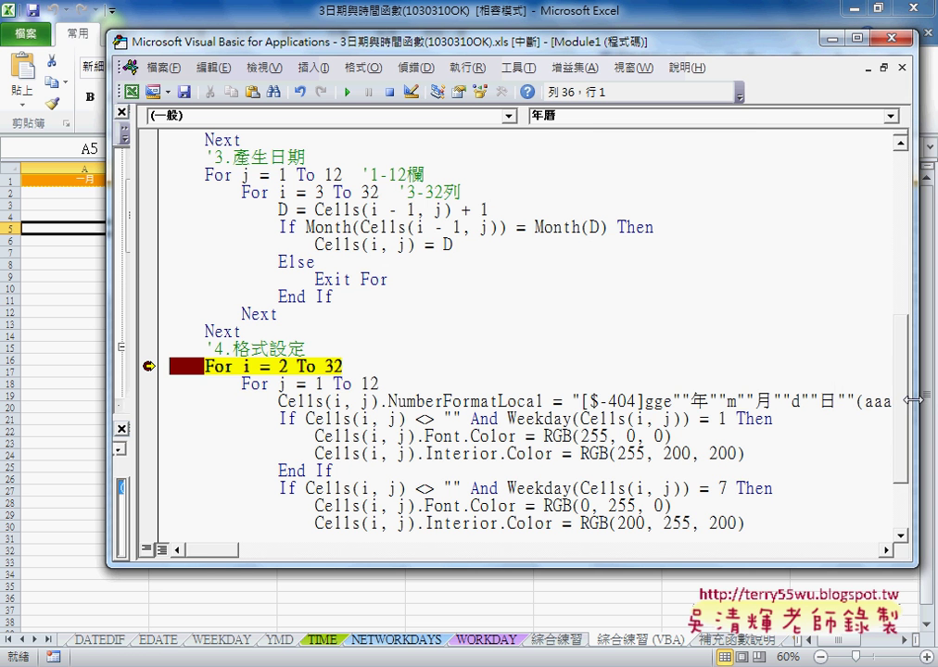
left_click_drag(213, 553, 232, 556)
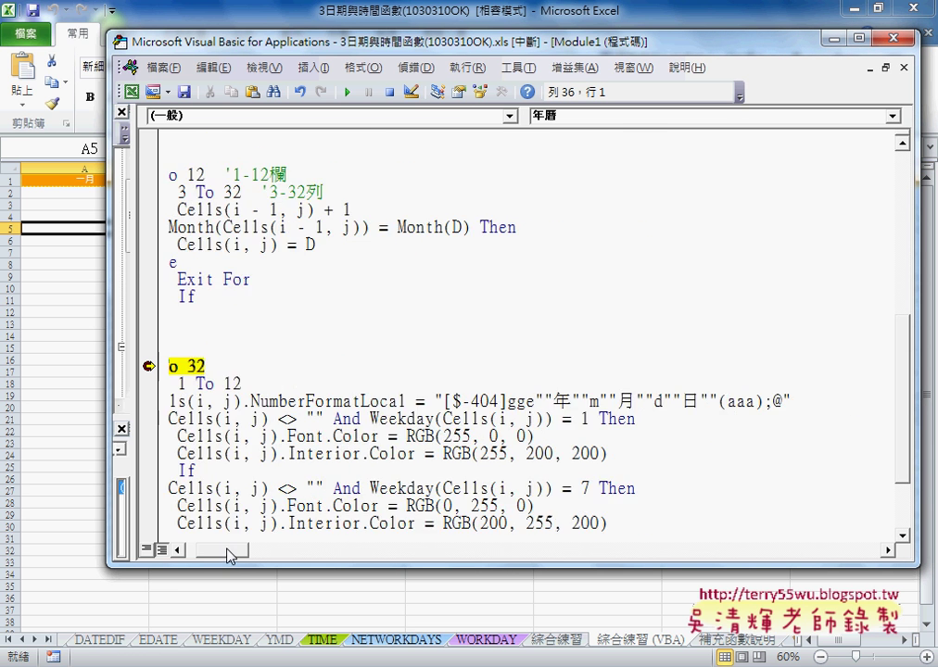
Highlight the ROC date format string and NumberFormatLocal, then resume the macro to apply formatting.
left_click_drag(717, 401, 464, 404)
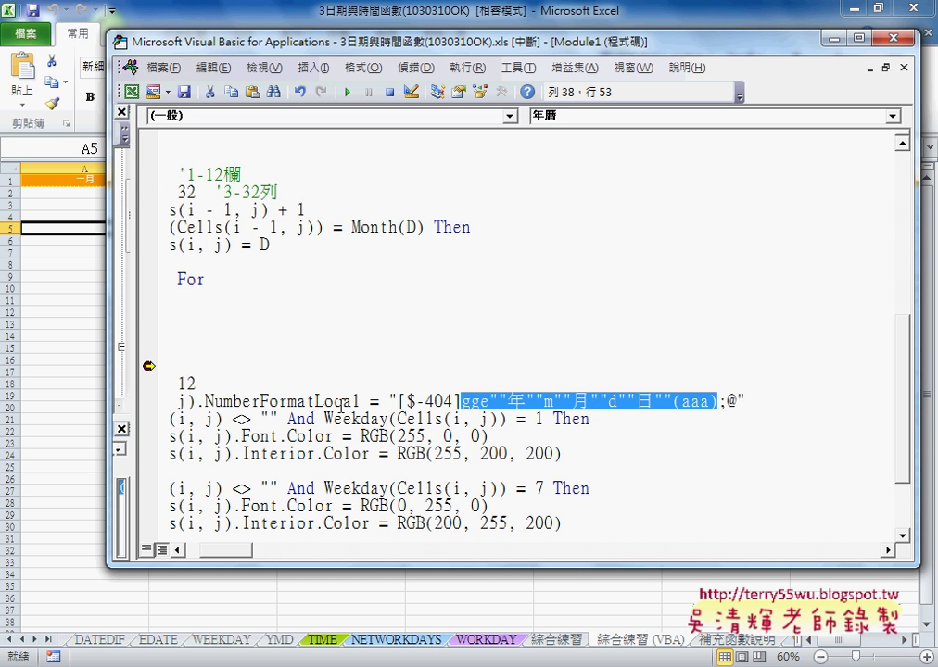
left_click_drag(204, 402, 360, 402)
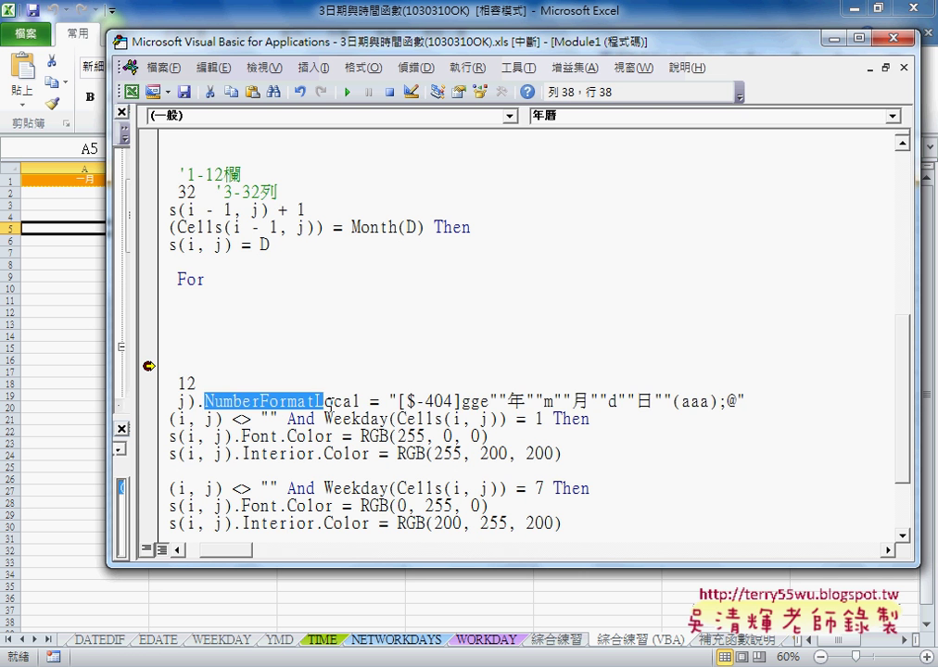
scroll(459, 476, "left", 5)
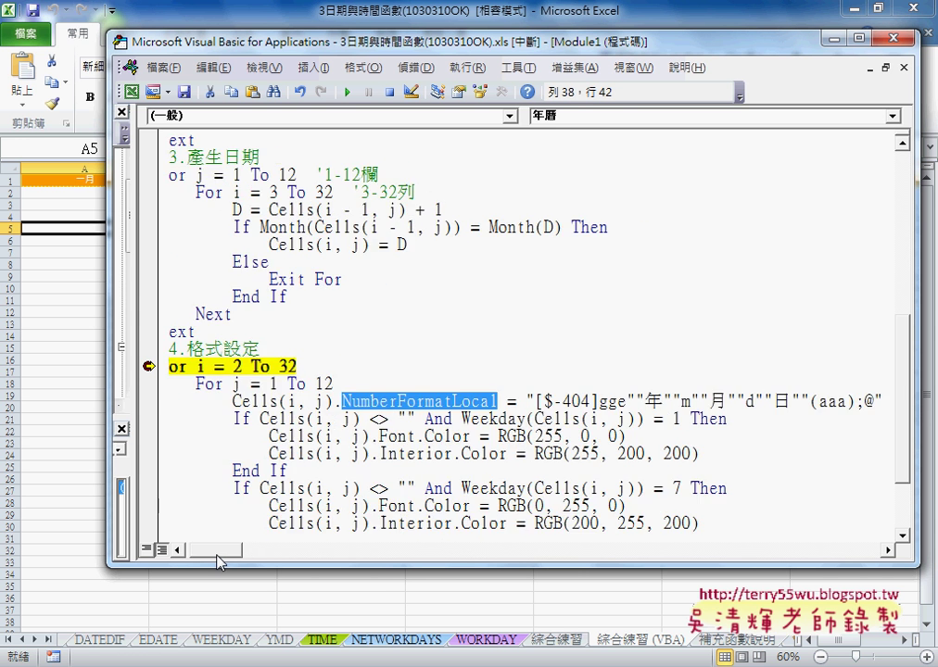
left_click(557, 435)
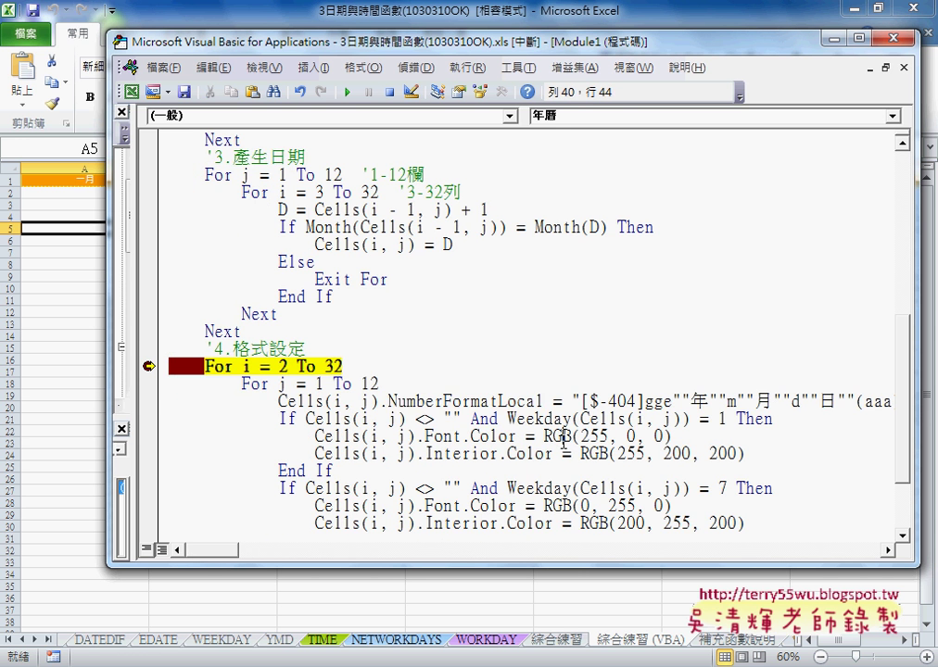
left_click(578, 453)
left_click(343, 93)
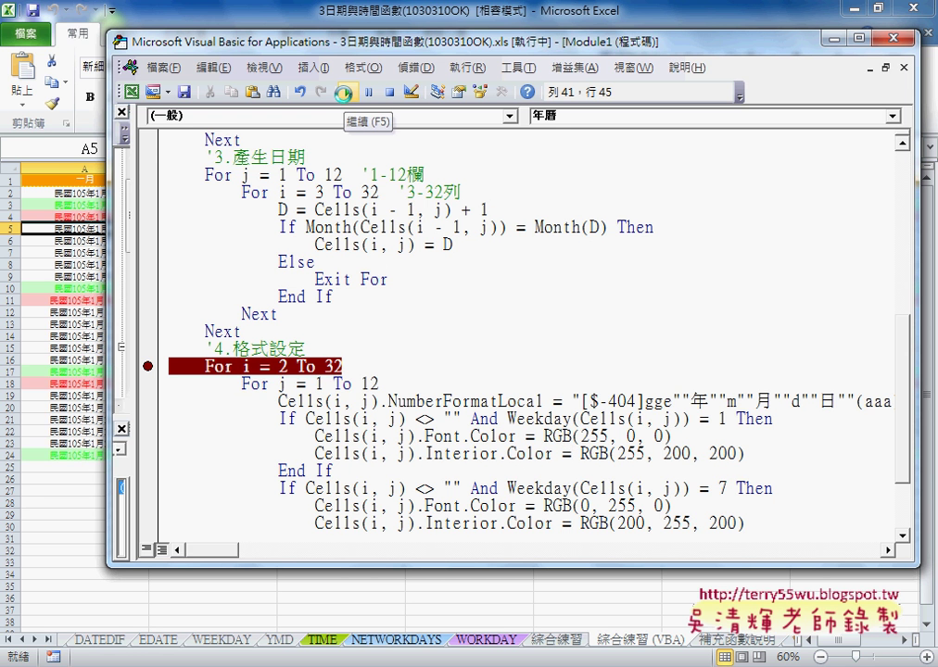
Review the colour-coded calendar on the sheet, then rerun it with the 年曆 button.
left_click_drag(350, 51, 664, 93)
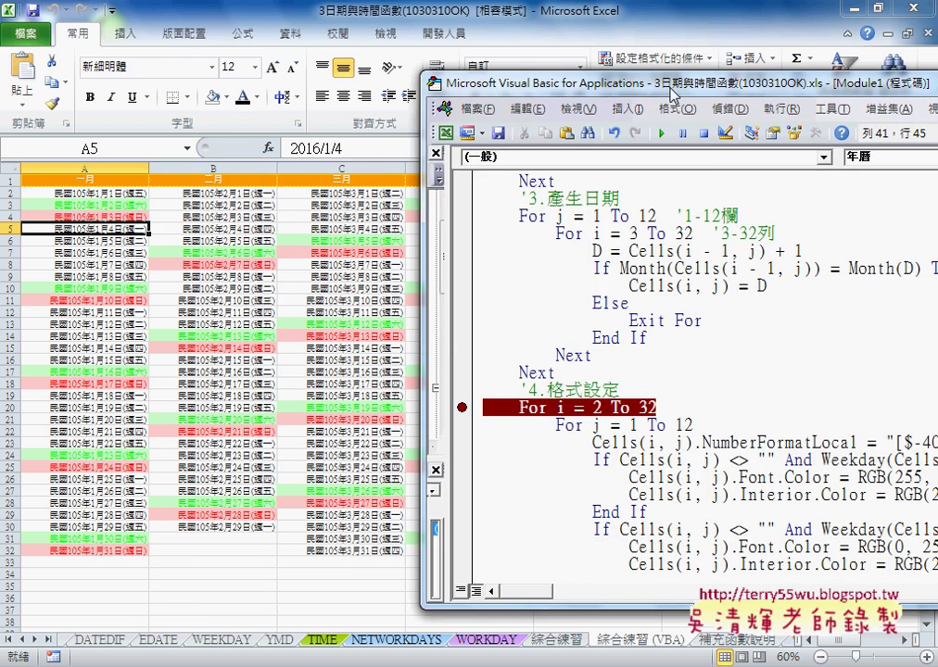
left_click(361, 10)
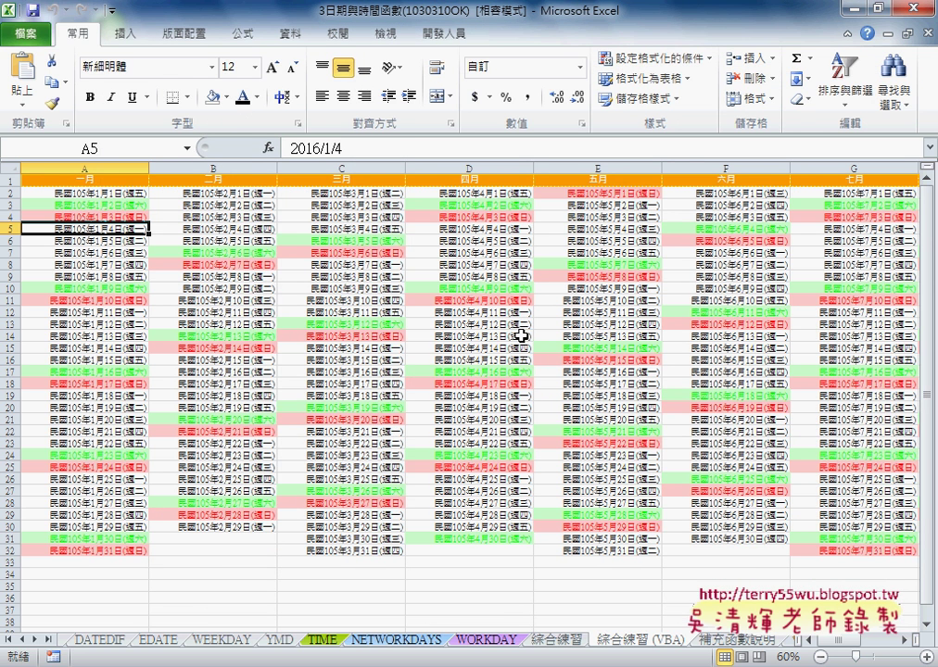
left_click_drag(841, 640, 881, 651)
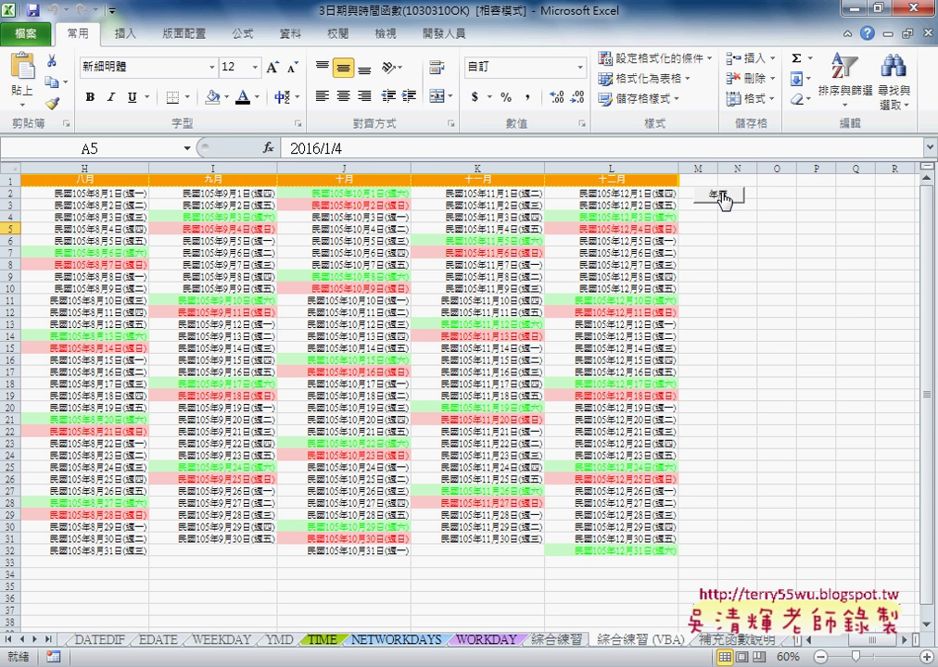
left_click(722, 197)
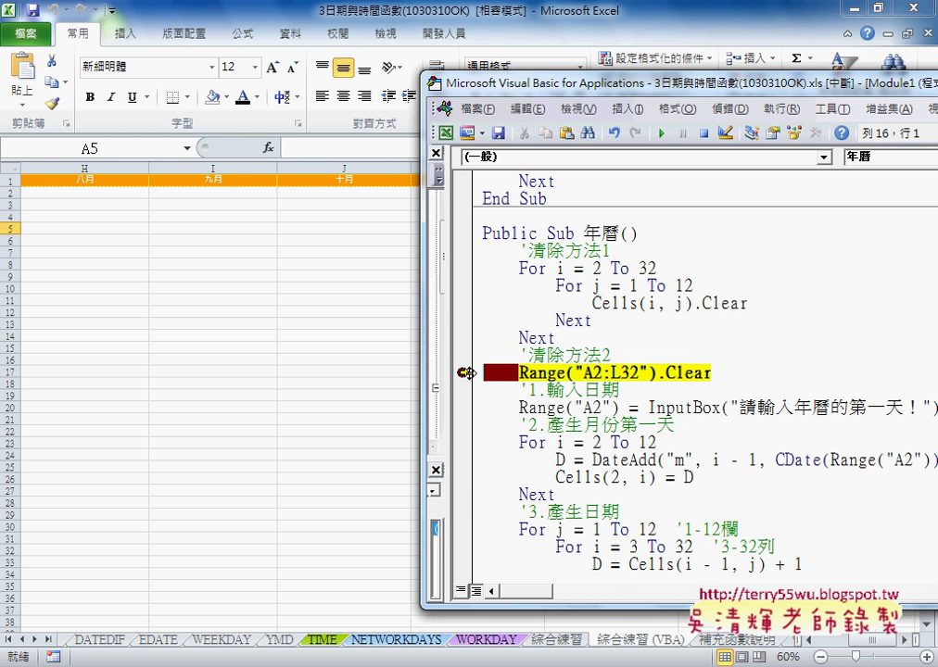
Remove the breakpoints on the Clear line and the For i = 2 To 32 loop, then go to Chrome.
key("F9")
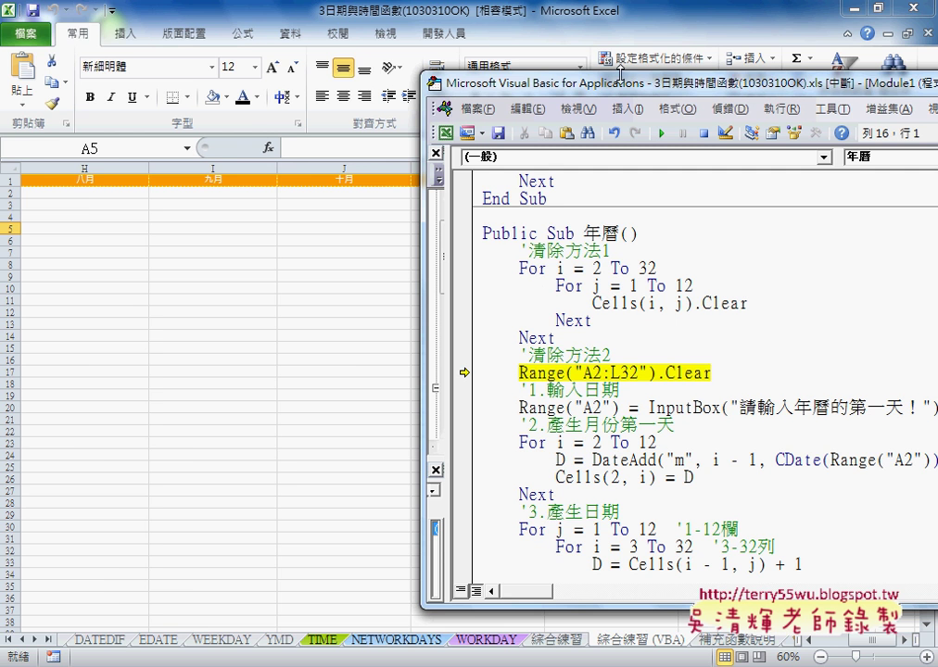
double_click(493, 82)
scroll(494, 303, "down", 3)
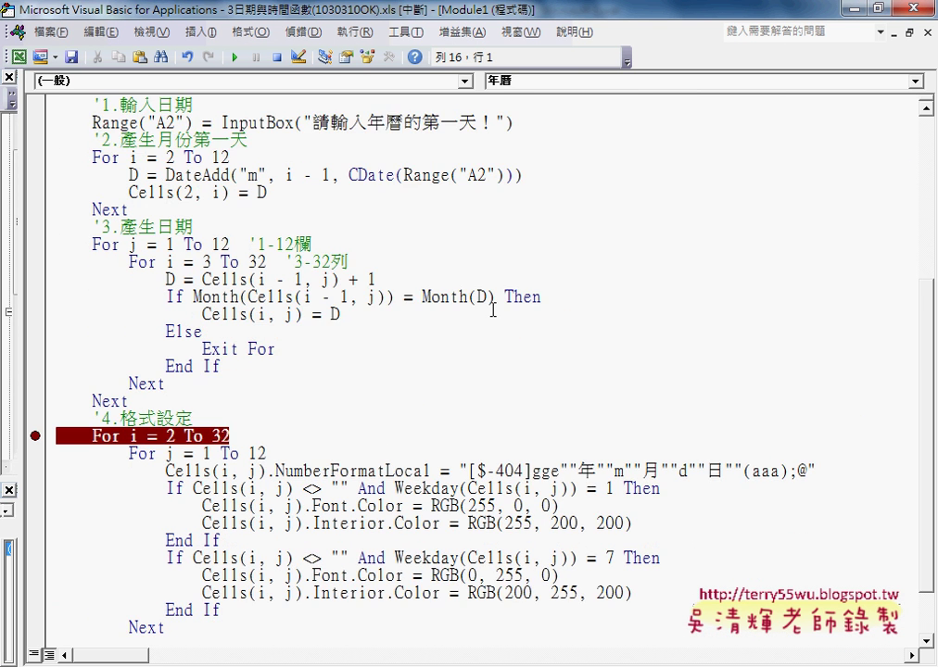
scroll(494, 303, "down", 1)
scroll(494, 303, "down", 1)
left_click(160, 384)
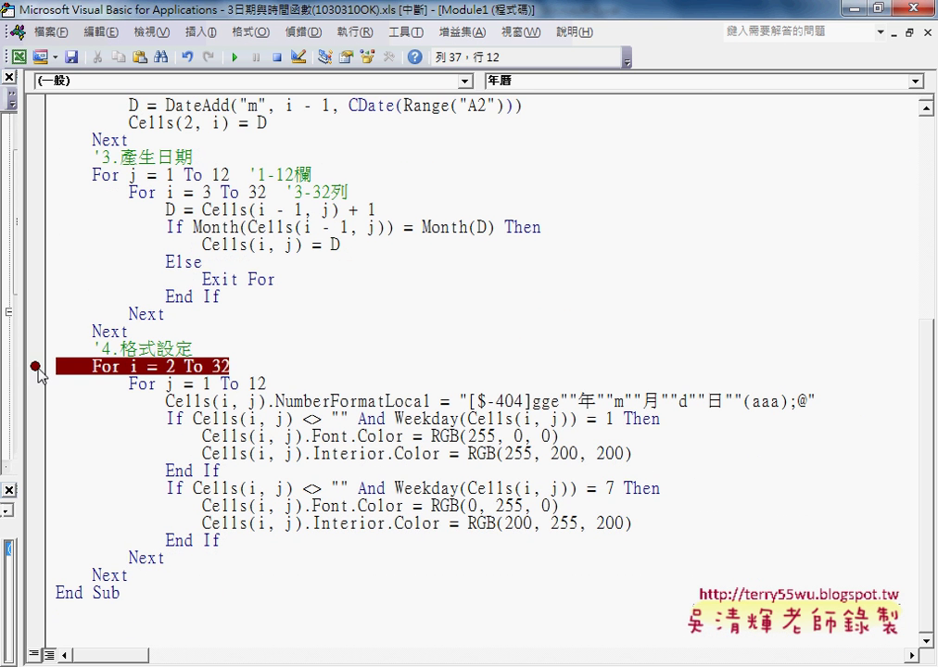
left_click(35, 366)
mouse_move(287, 460)
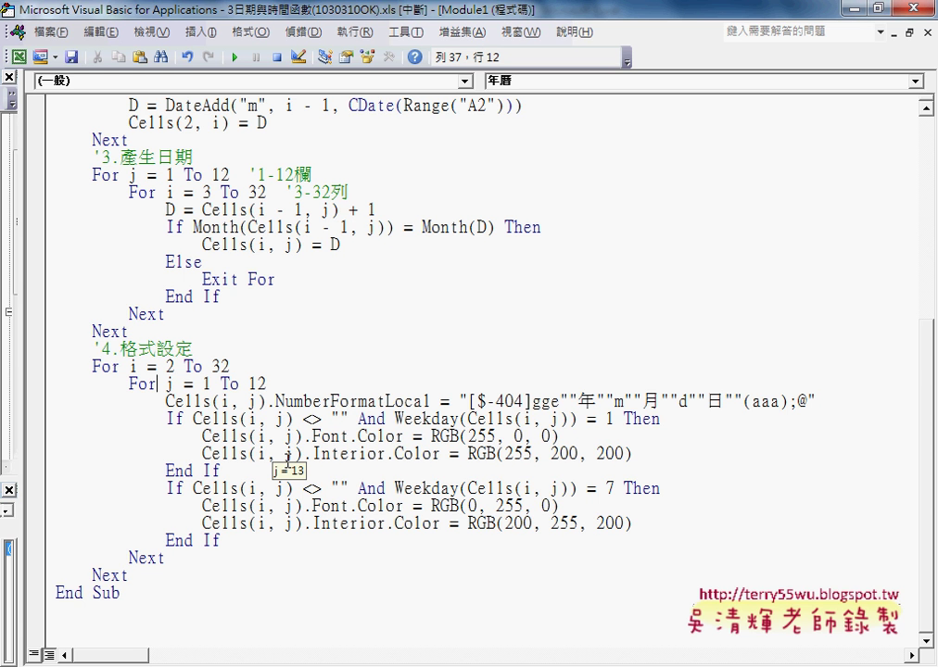
key("alt+Tab")
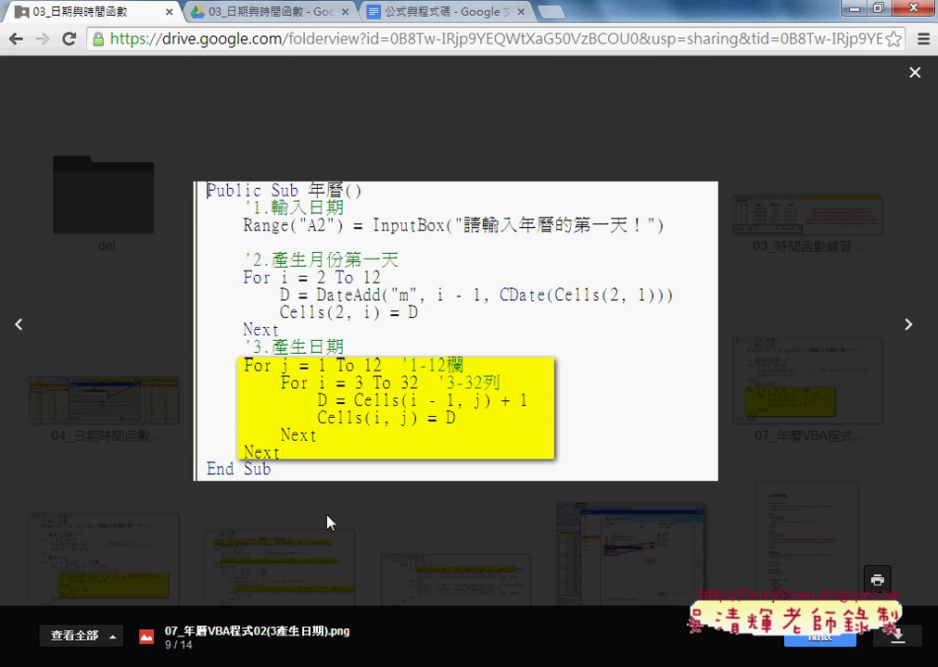
Open 公式與程式碼, select the Public Sub 年曆() line, and scroll down to 4.格式設定.
left_click(417, 11)
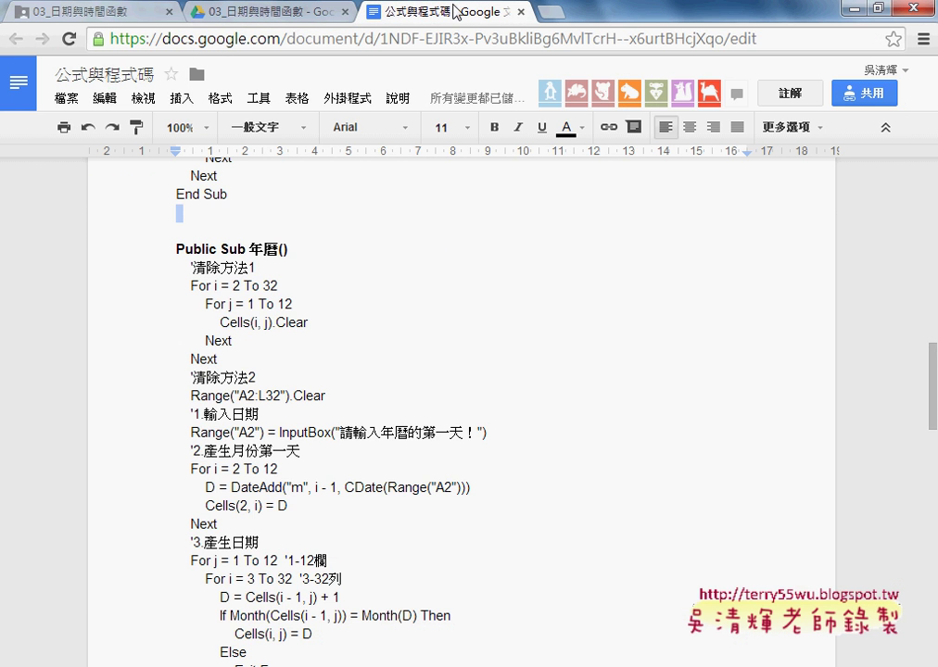
left_click(494, 356)
scroll(494, 356, "down", 1)
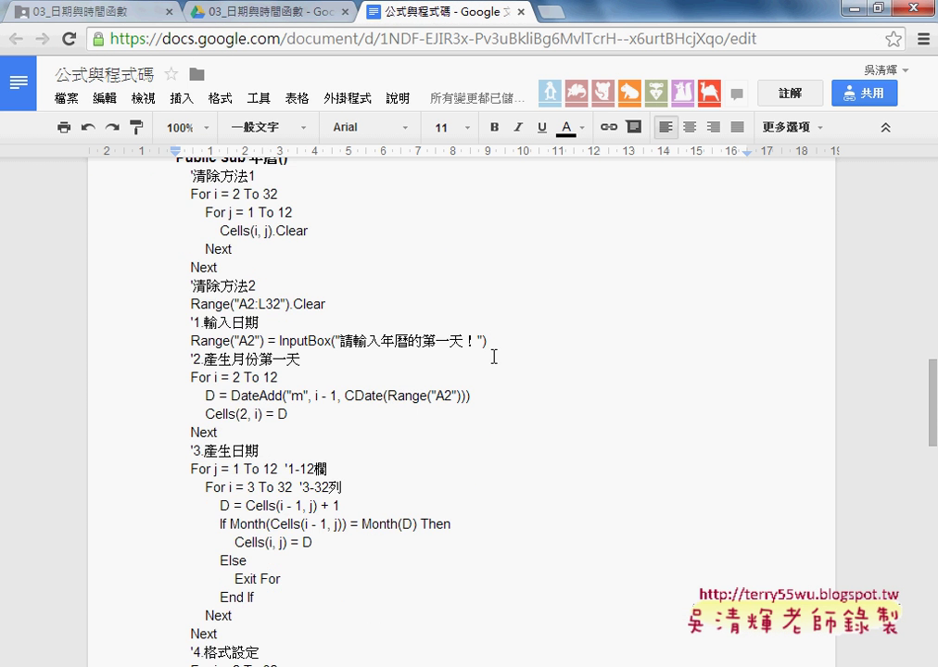
scroll(377, 278, "up", 2)
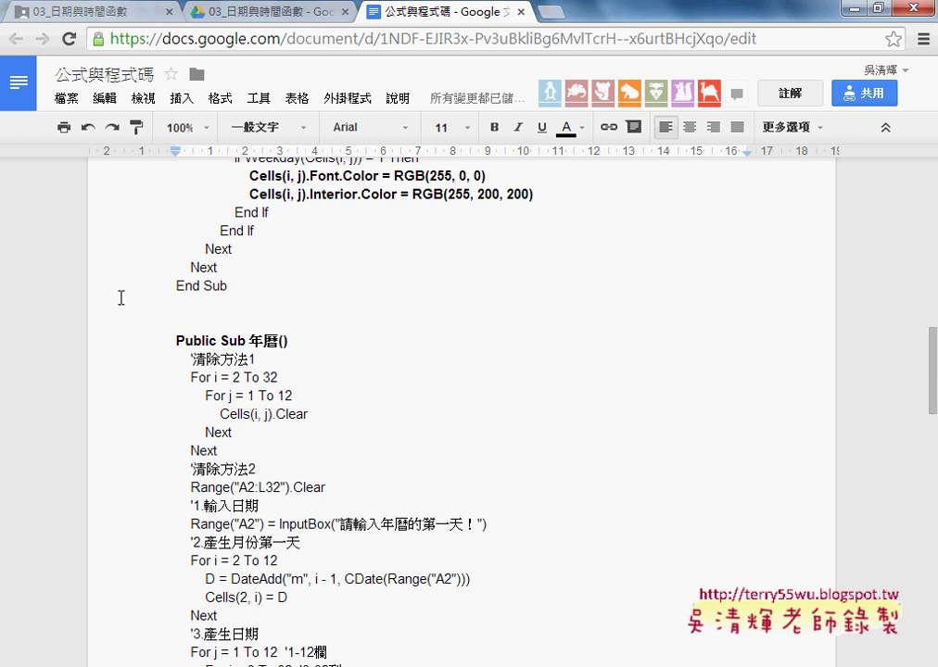
left_click_drag(163, 342, 313, 340)
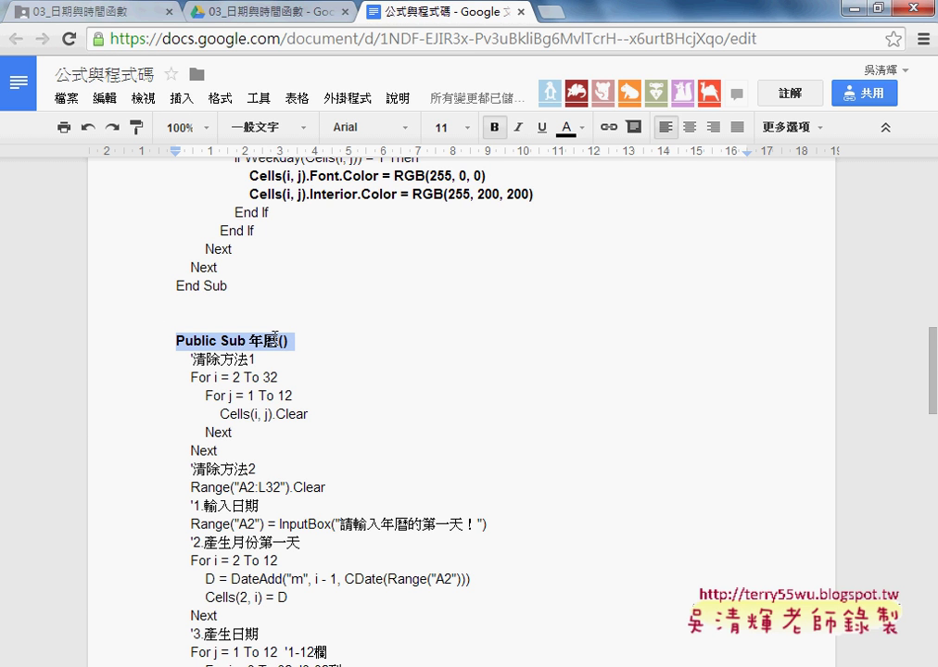
scroll(287, 354, "down", 5)
scroll(287, 356, "down", 2)
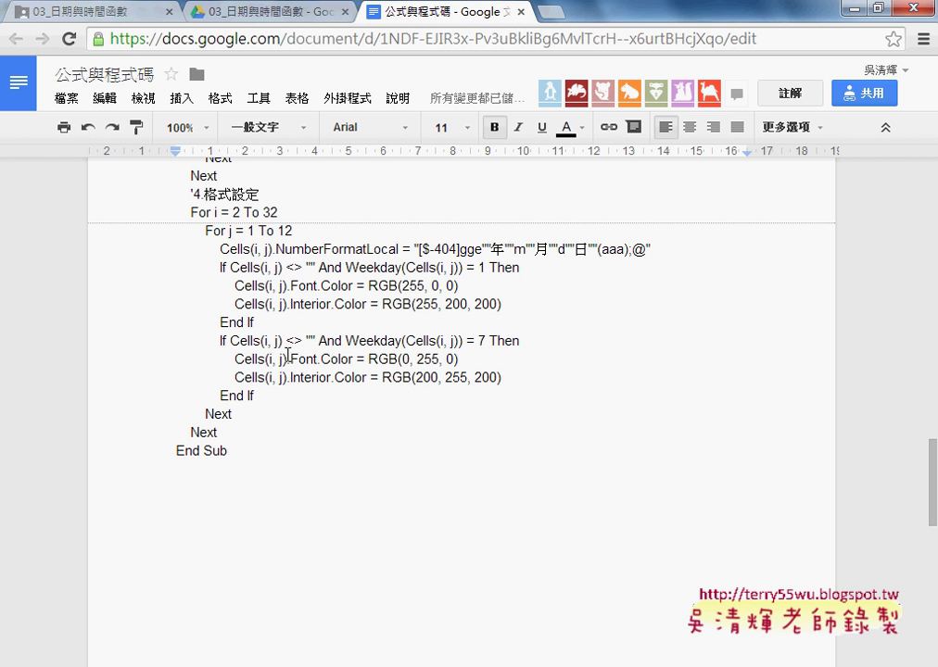